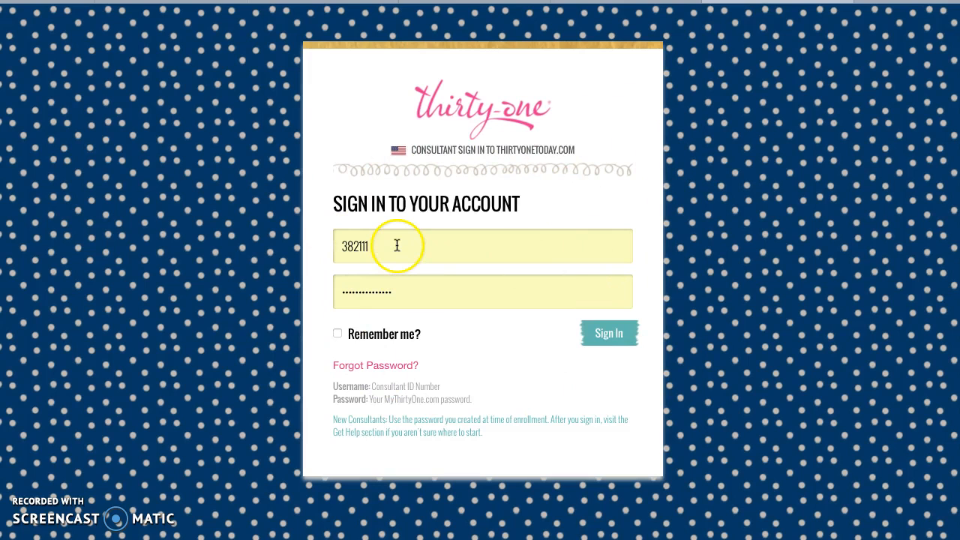
Step: Sign in with the consultant ID and password, with Remember me ticked
drag(397, 245, 330, 248)
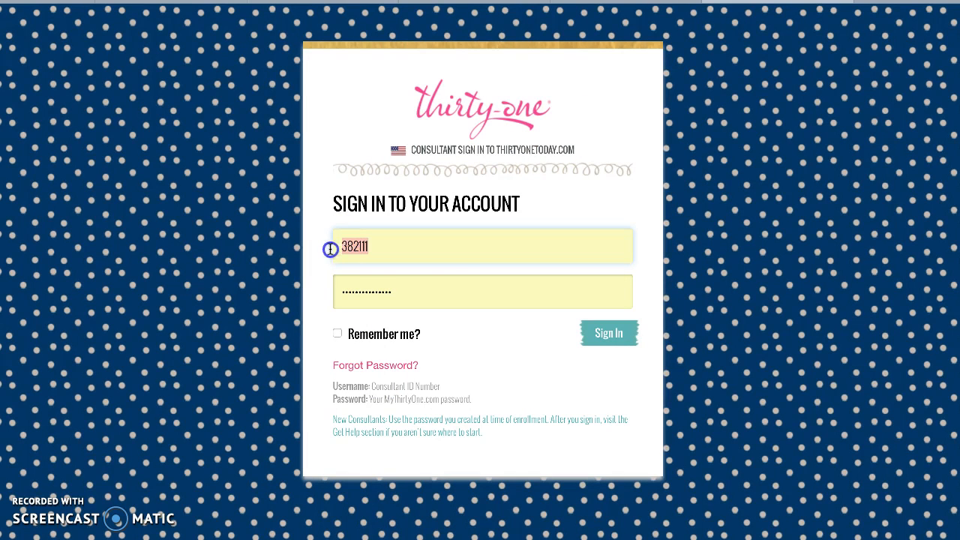
click(426, 293)
click(403, 250)
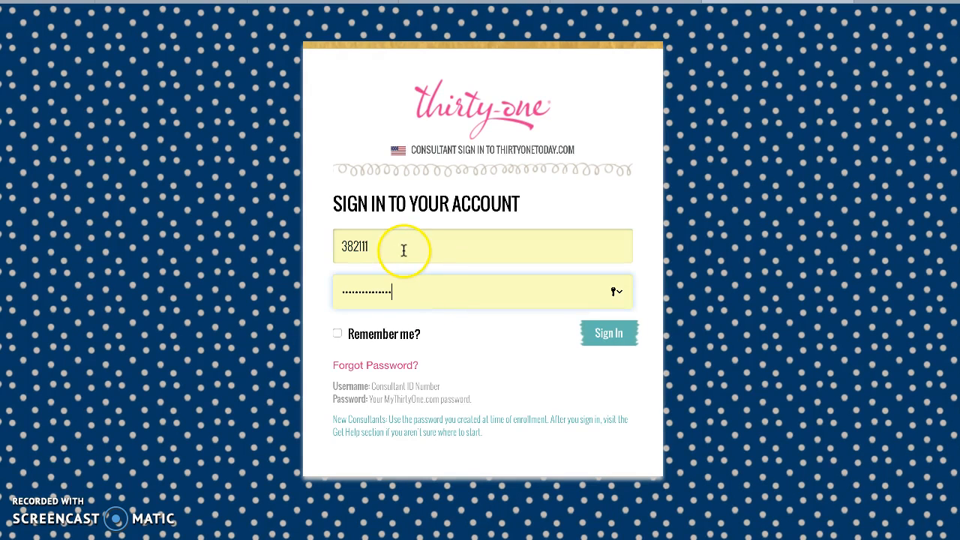
click(407, 297)
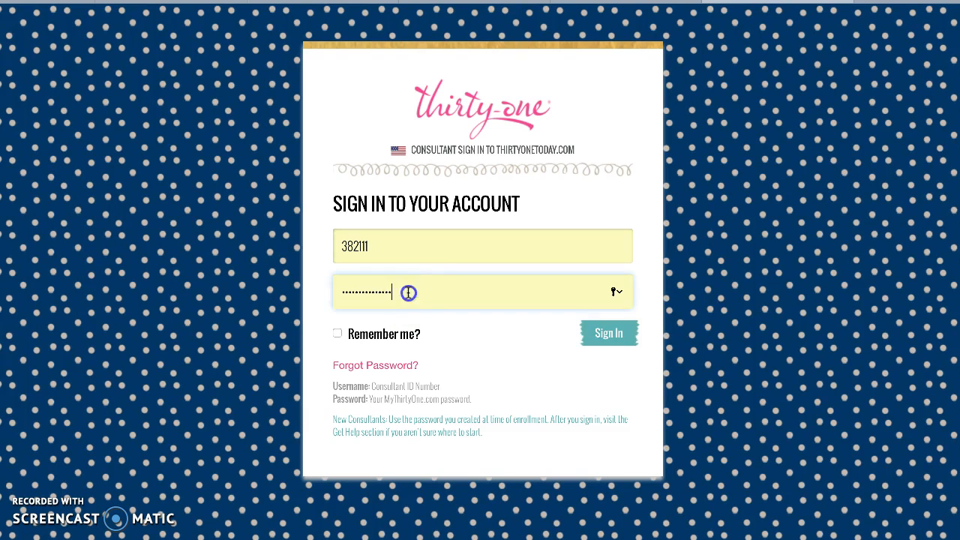
drag(408, 292, 336, 287)
click(423, 330)
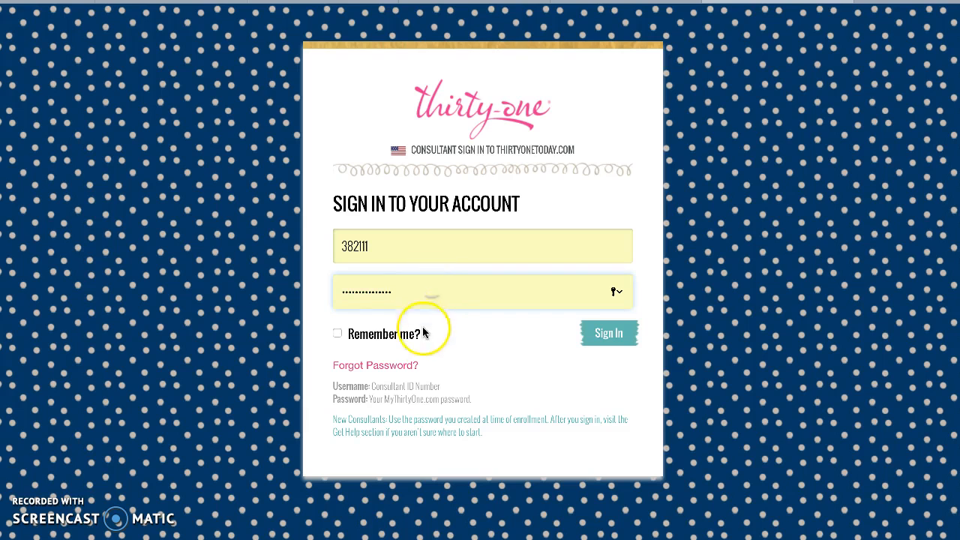
click(336, 334)
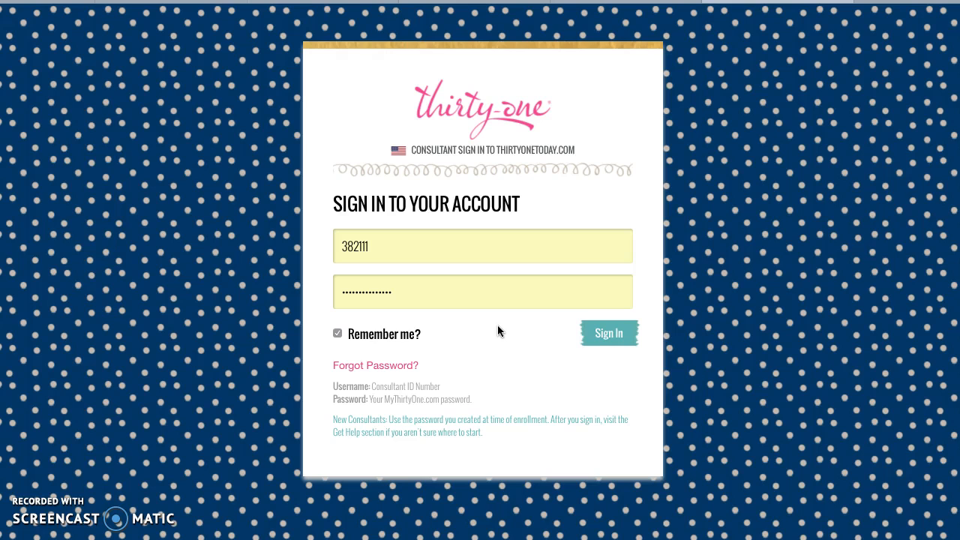
click(593, 334)
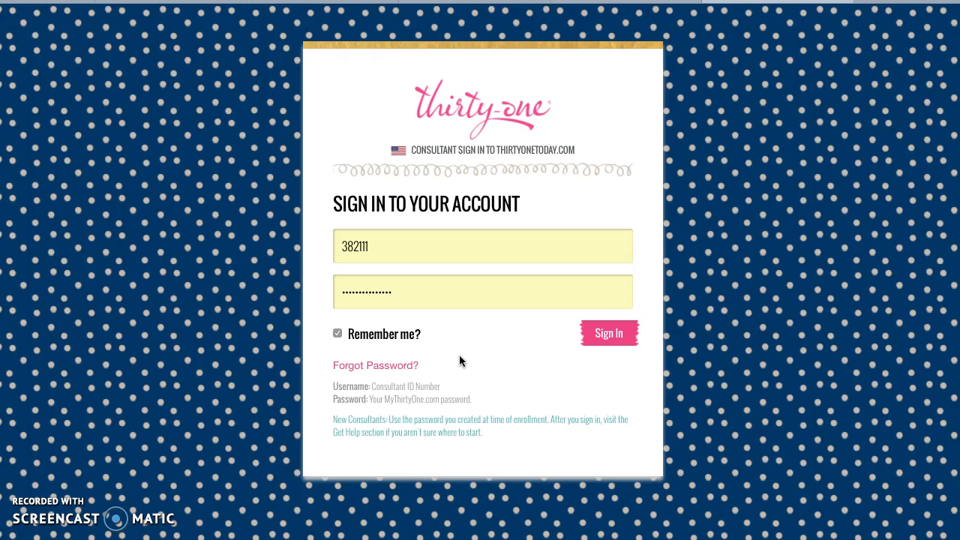
key(Return)
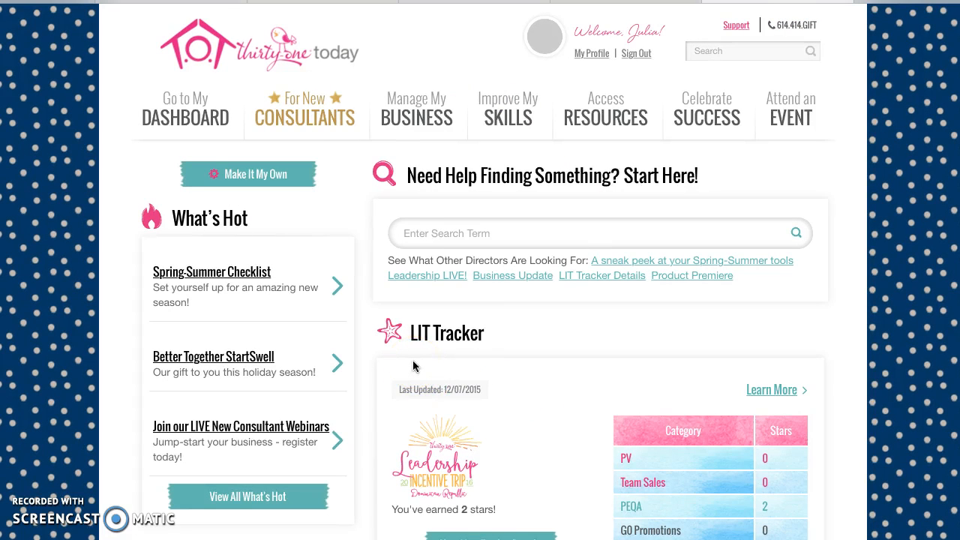
click(567, 380)
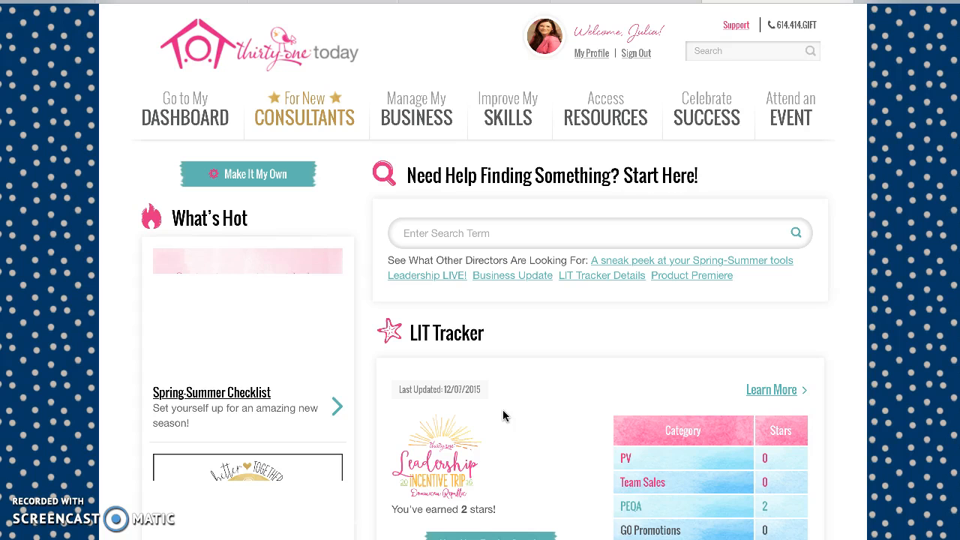
scroll(502, 410, down, 1)
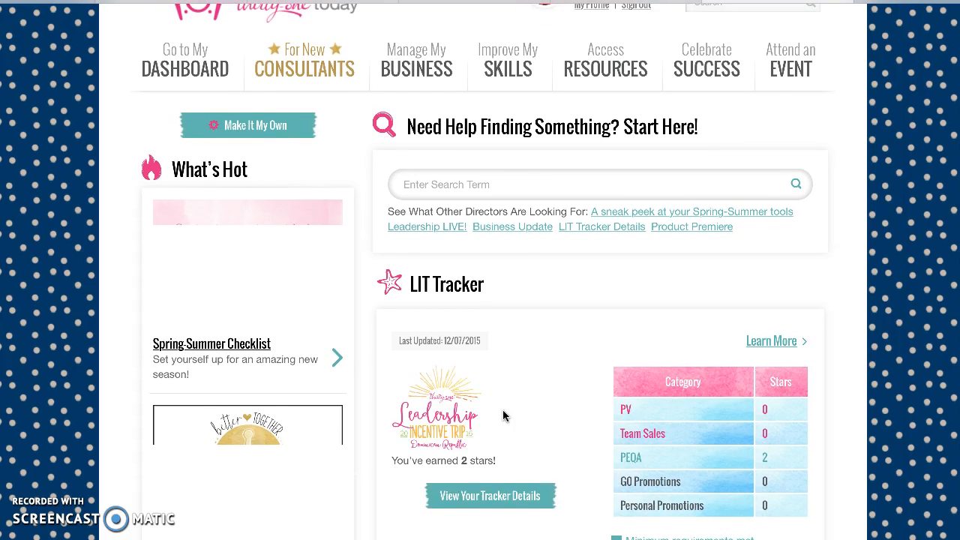
scroll(503, 415, down, 4)
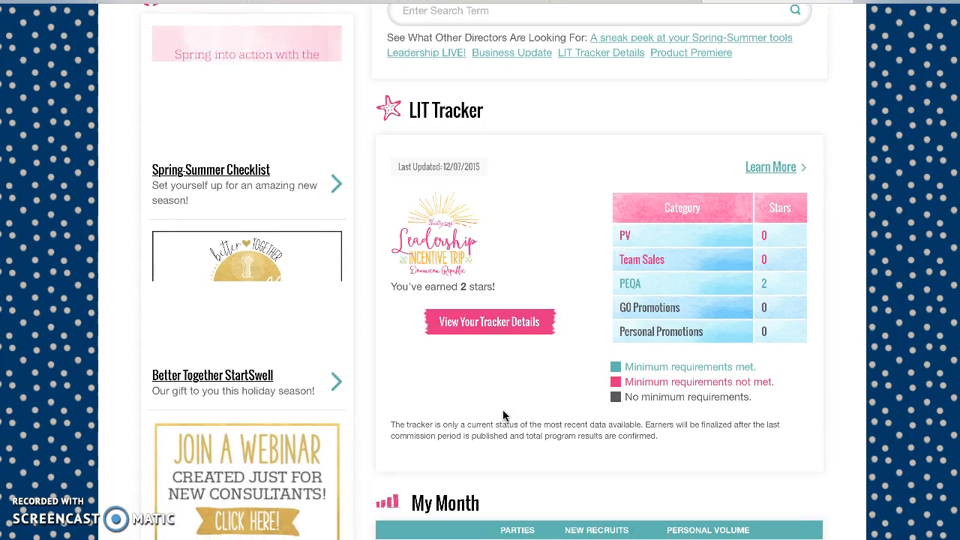
scroll(502, 414, down, 2)
scroll(502, 414, up, 7)
click(514, 409)
click(517, 412)
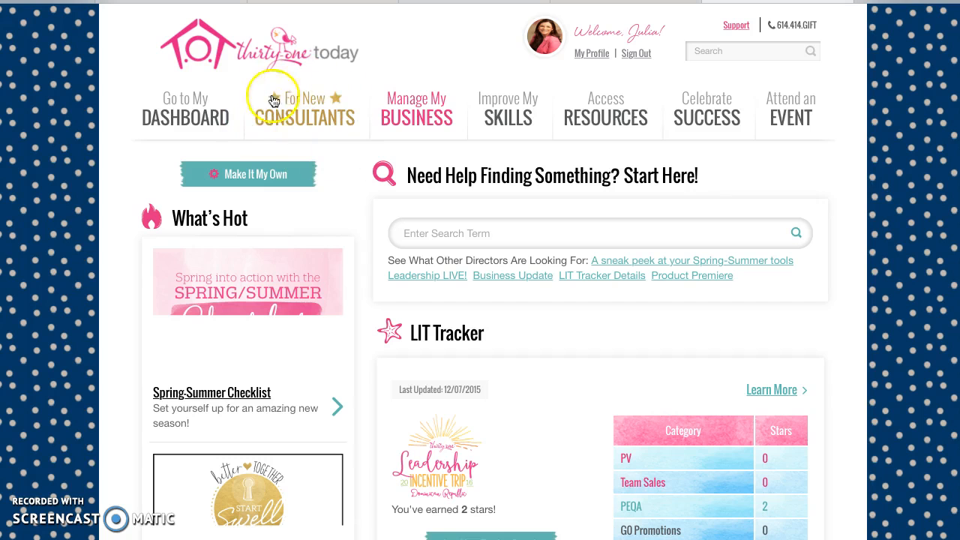
Step: Open My Business, open the Parties list in a new tab, then return to My Business
click(377, 134)
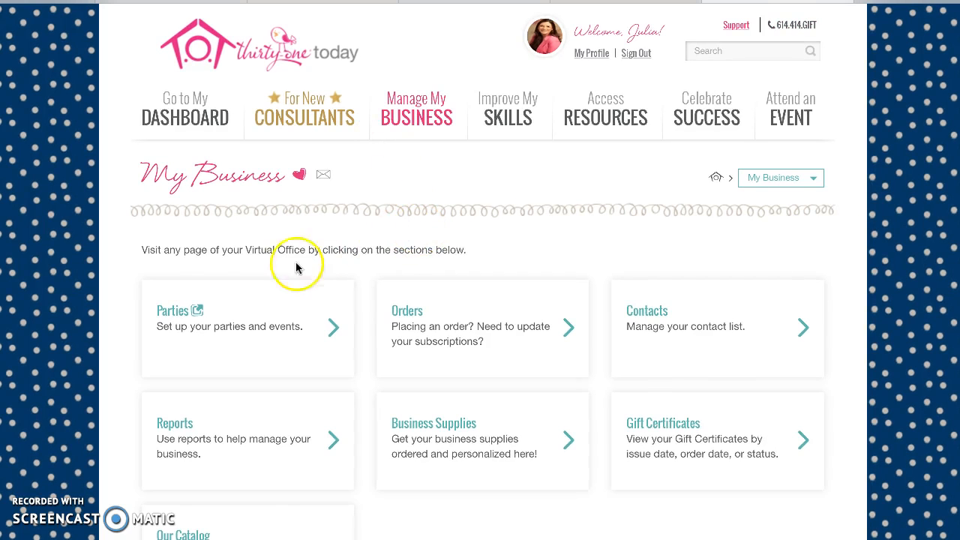
click(182, 312)
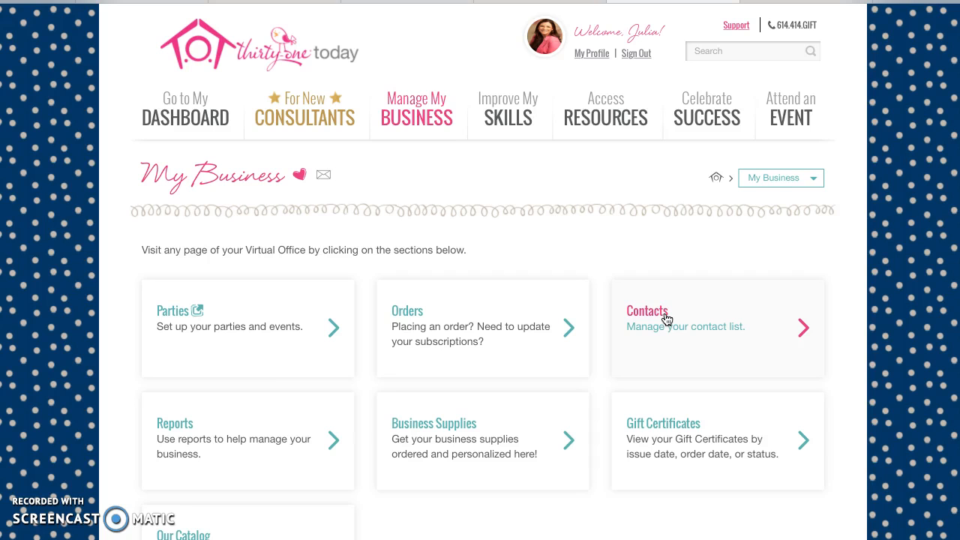
click(516, 429)
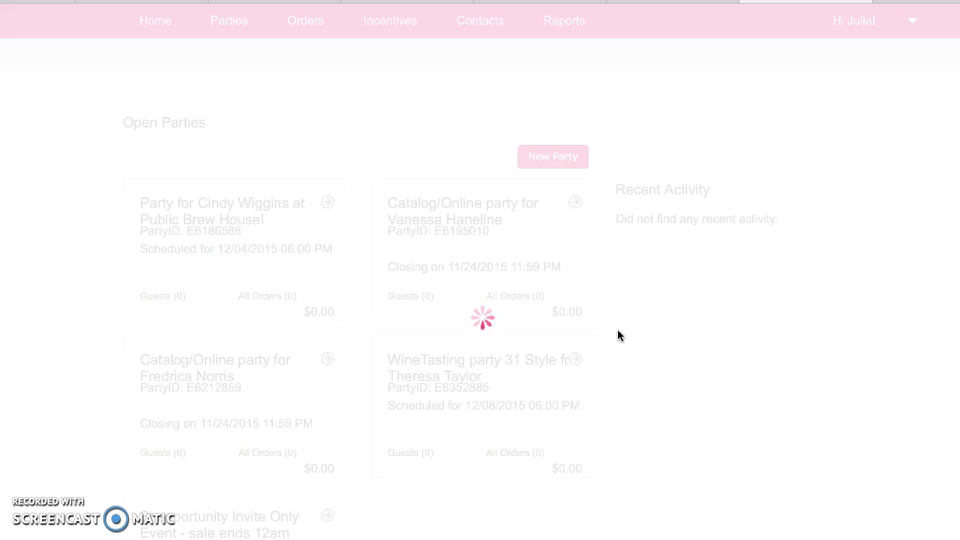
click(455, 223)
click(666, 1)
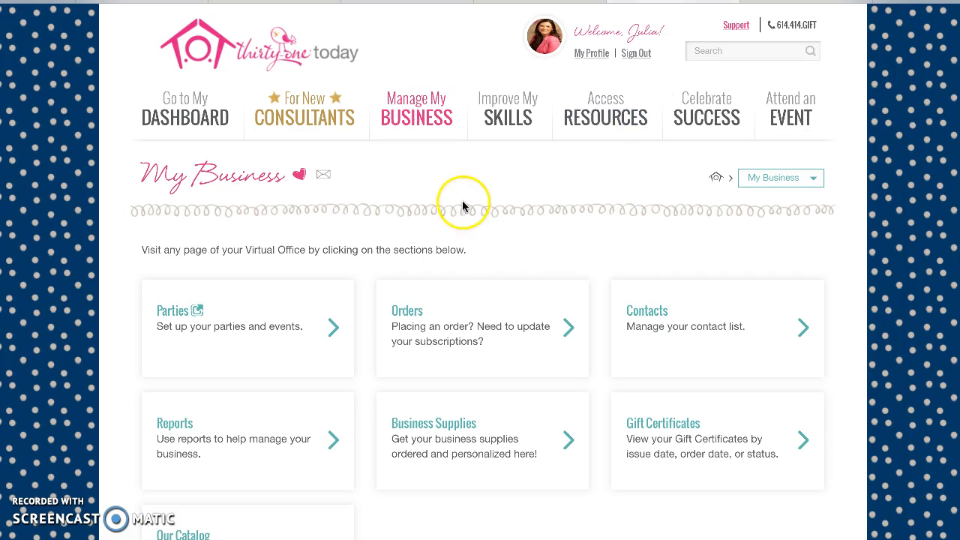
Step: Read through the New Consultant Home Page, then switch back to the Open Parties tab
click(279, 109)
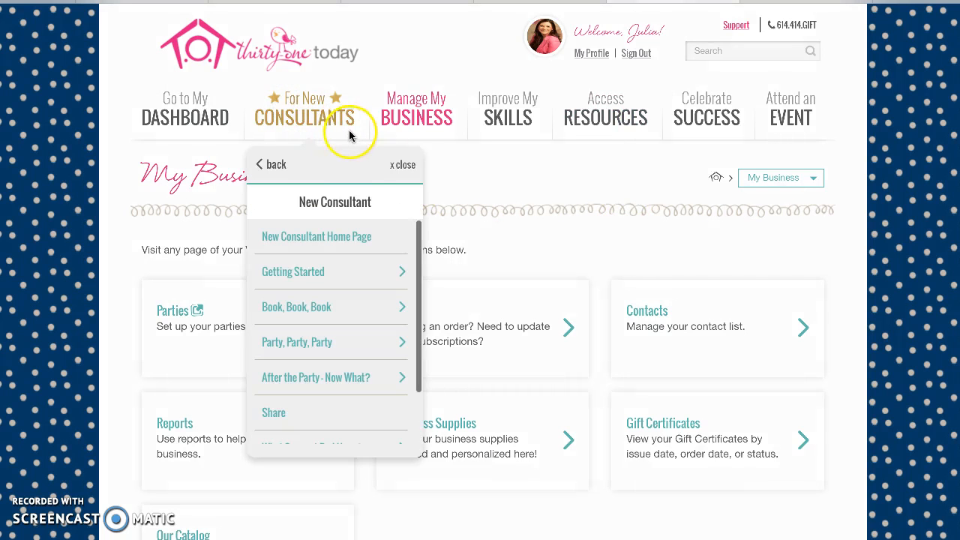
click(342, 235)
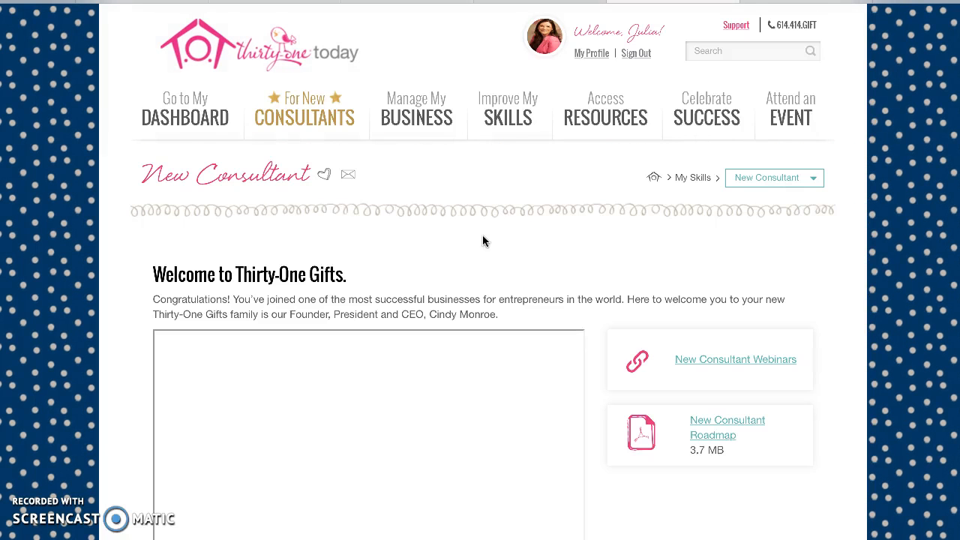
scroll(484, 239, down, 1)
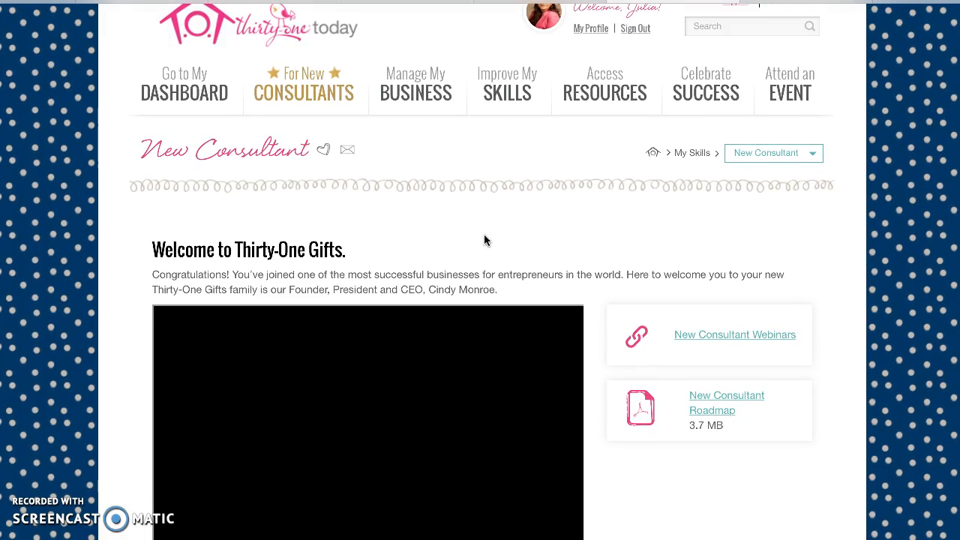
scroll(483, 240, down, 1)
scroll(484, 240, down, 3)
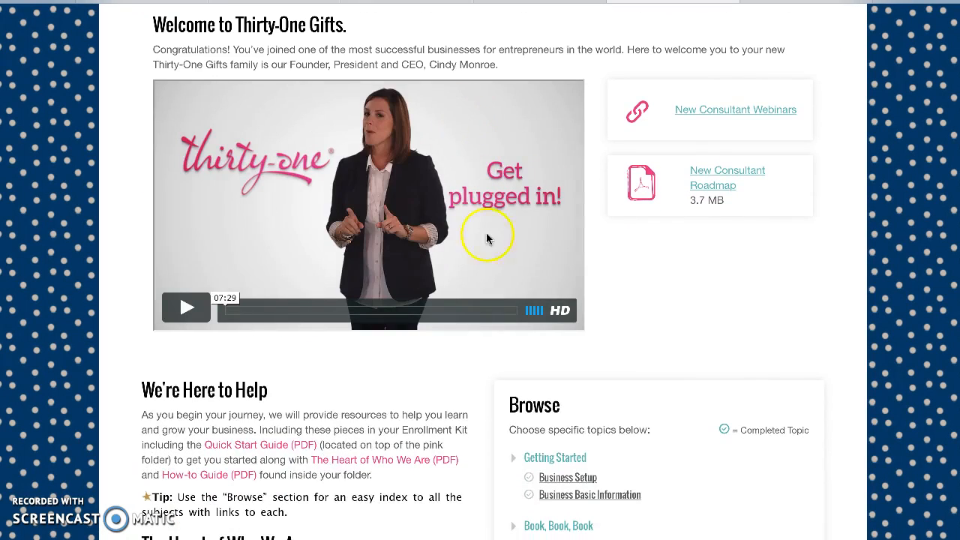
scroll(527, 426, down, 1)
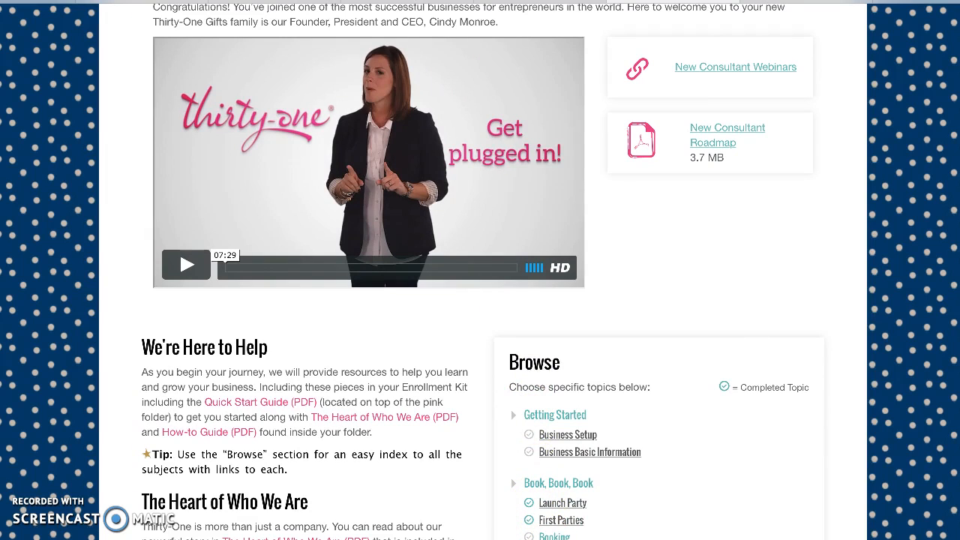
scroll(540, 517, down, 3)
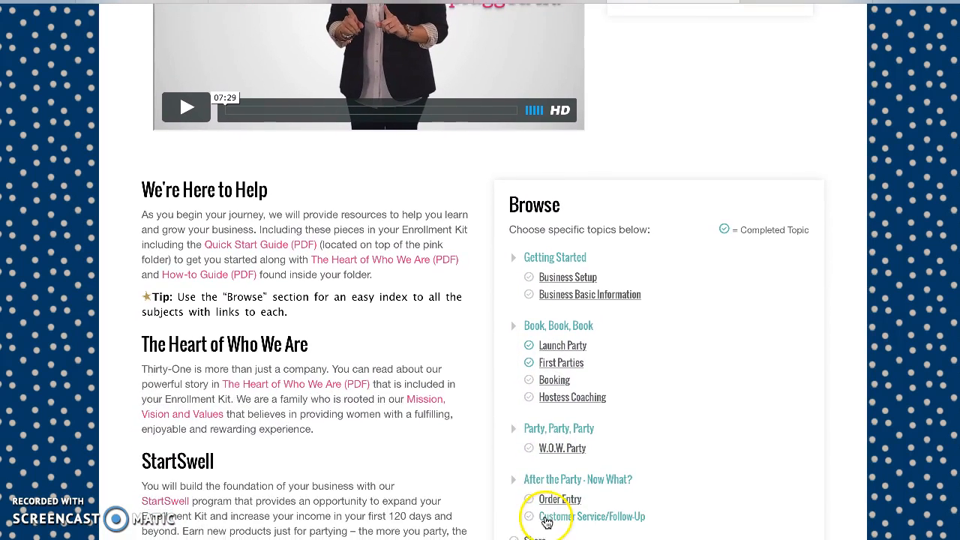
scroll(550, 531, down, 2)
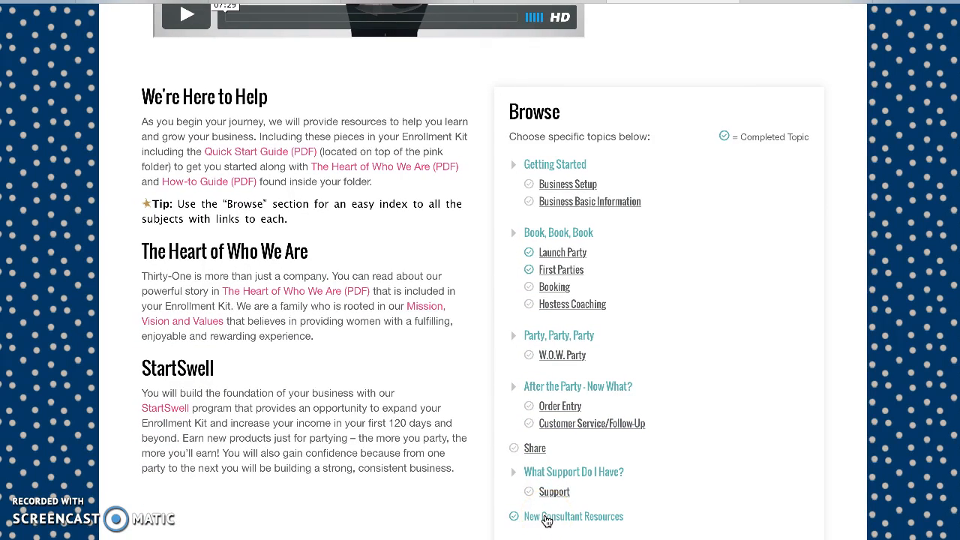
scroll(547, 521, up, 3)
scroll(545, 521, up, 4)
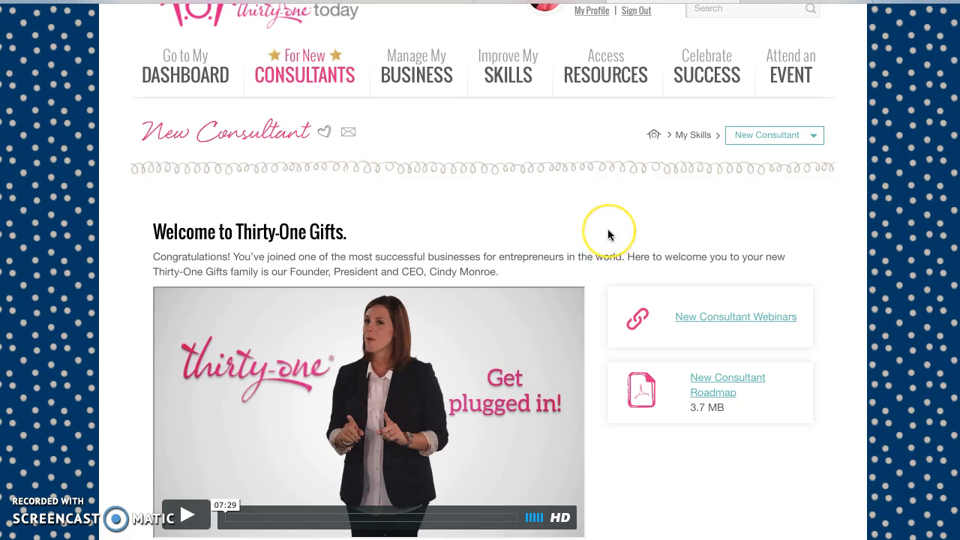
scroll(607, 233, up, 1)
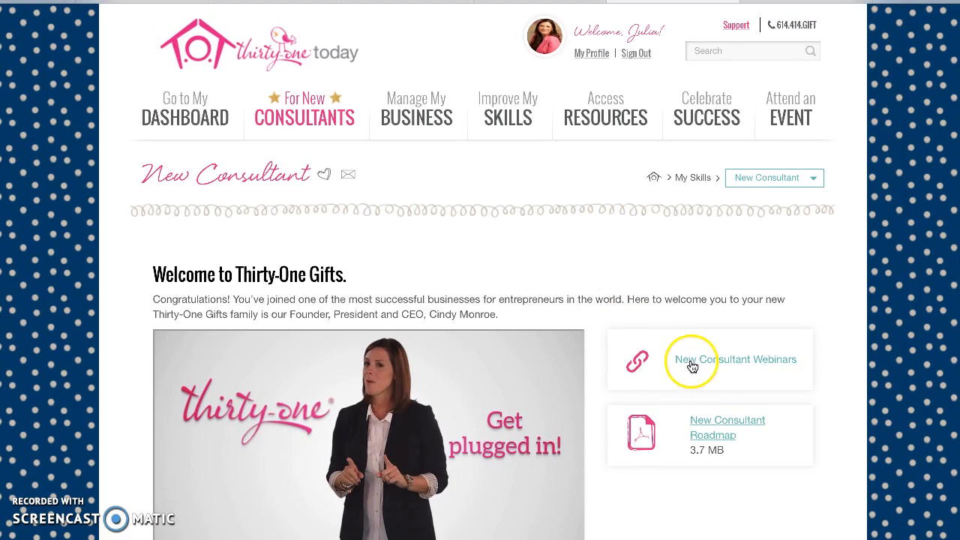
scroll(665, 455, down, 3)
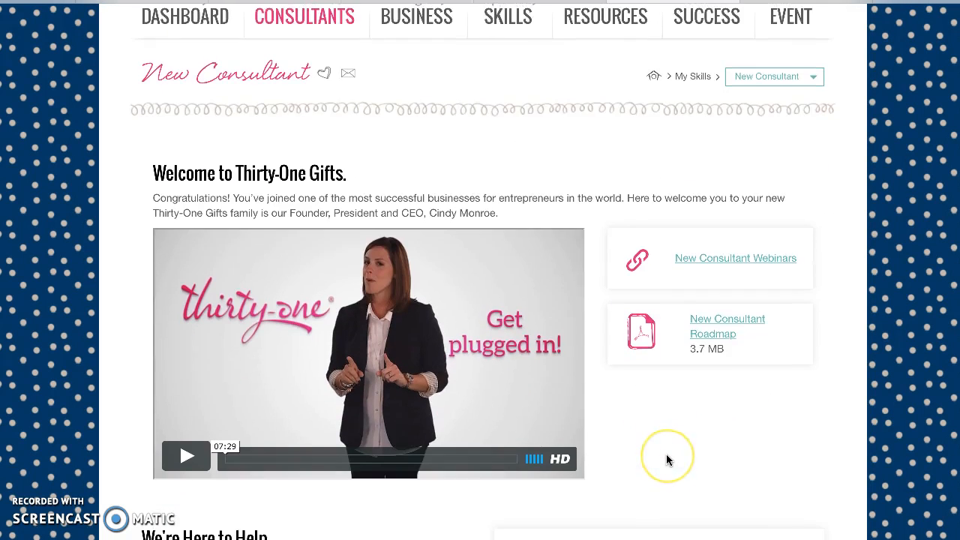
scroll(666, 458, down, 1)
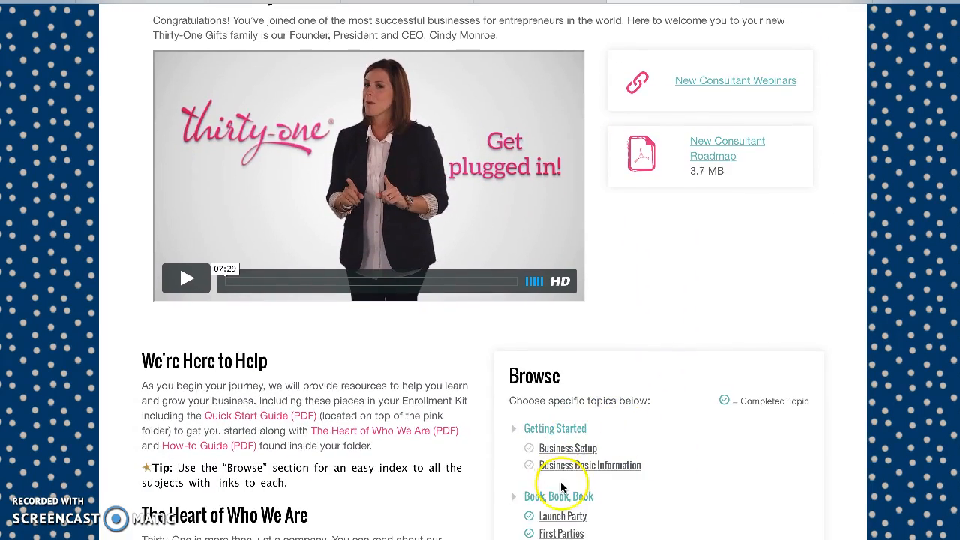
scroll(705, 428, up, 4)
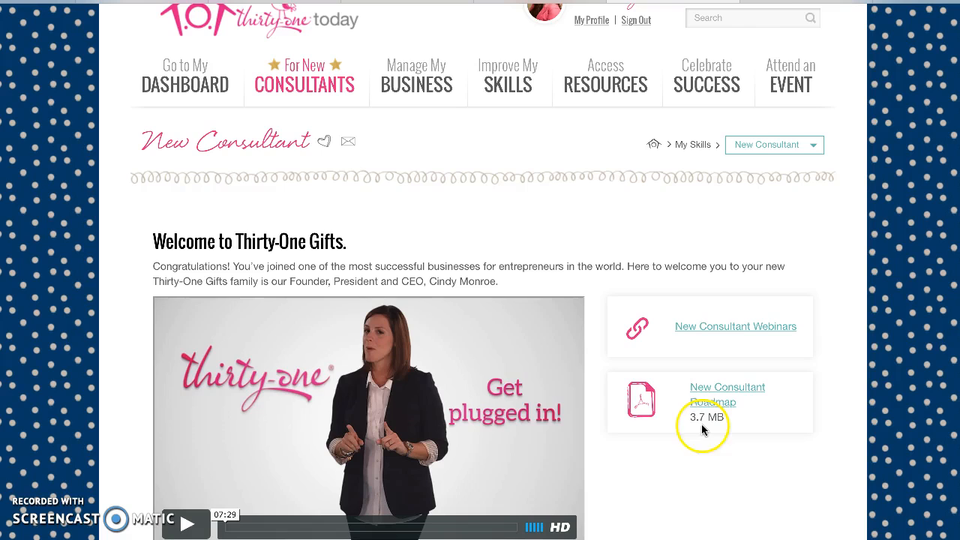
click(773, 2)
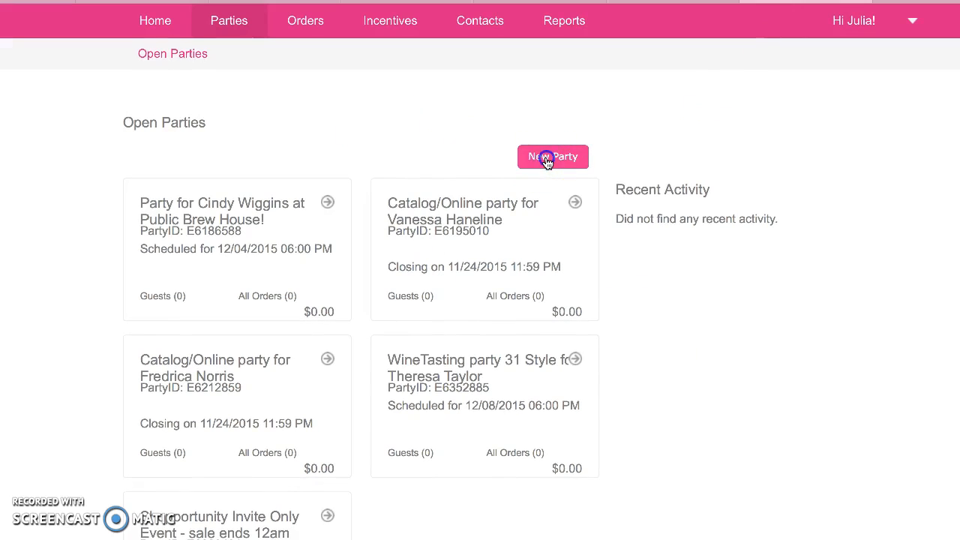
Step: Start a new party from the Open Parties page
click(545, 227)
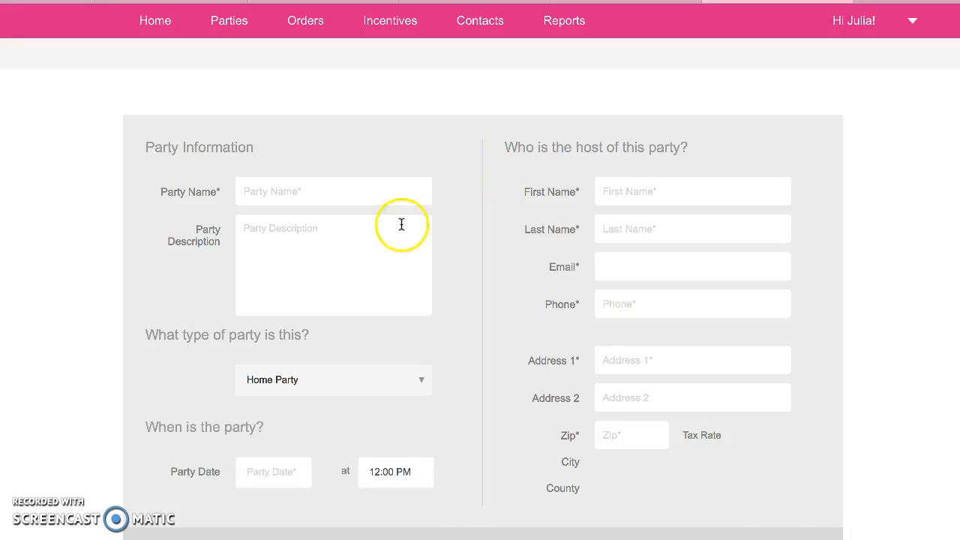
Step: Enter the party name and description 'Come have fun at a wine-tasting at my home 31 style!', keeping Home Party
click(371, 185)
text(Home party for Jack)
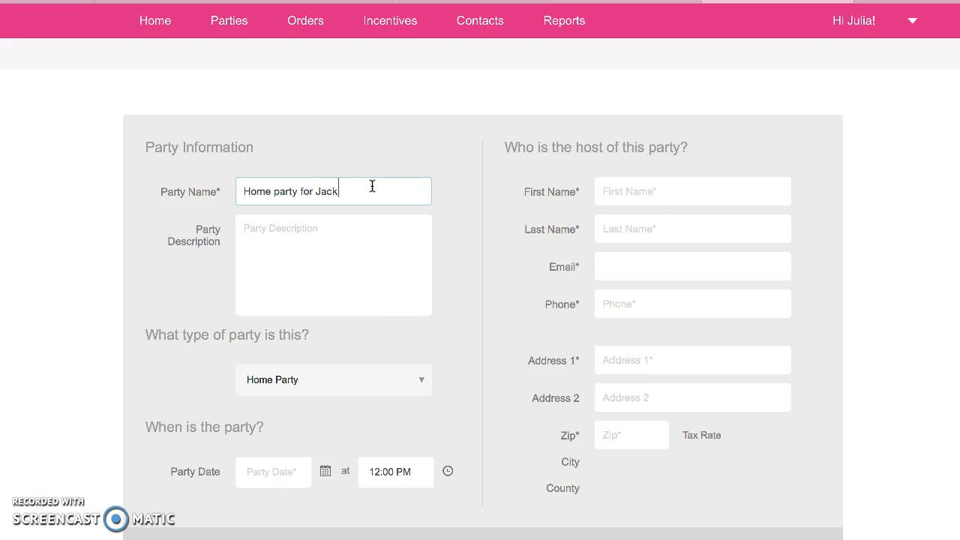
key(Tab)
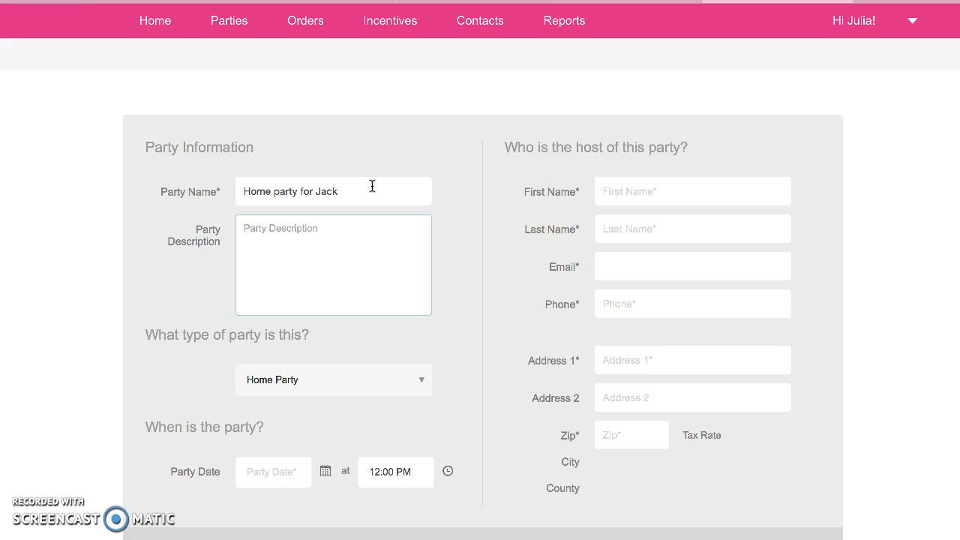
text(Come have fun at a)
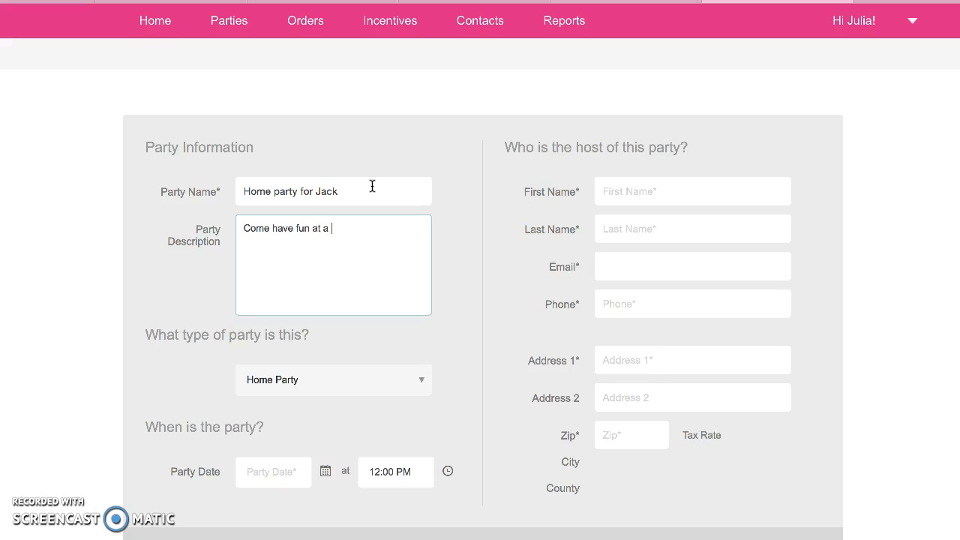
text(ting at my home 31 style!)
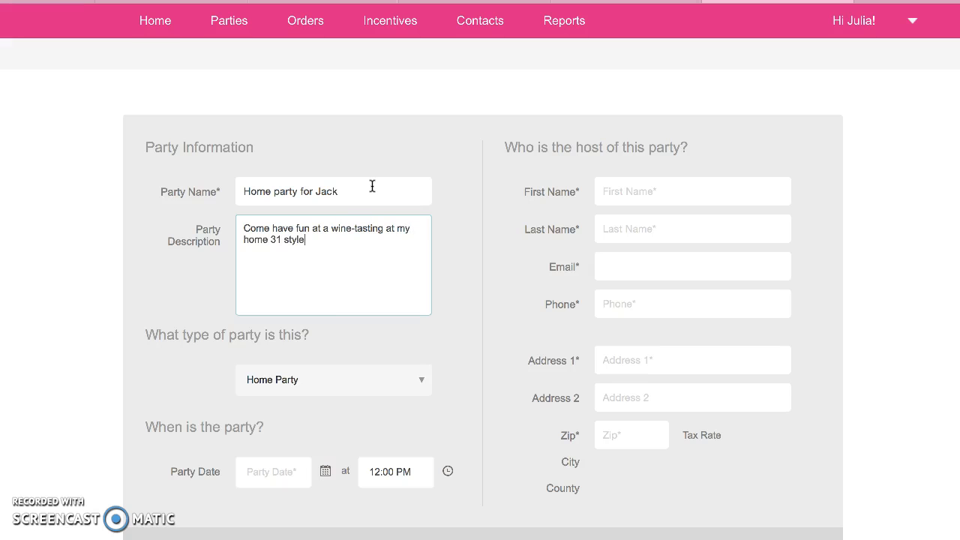
click(295, 380)
scroll(263, 514, down, 2)
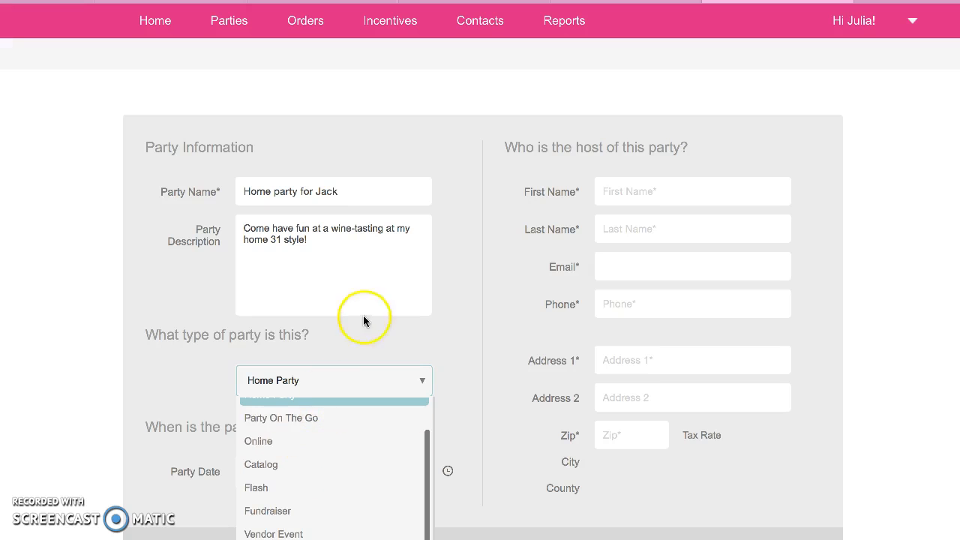
click(361, 346)
Step: Set the party date to 1/2/2016 and the start time to 6:00 PM
click(267, 472)
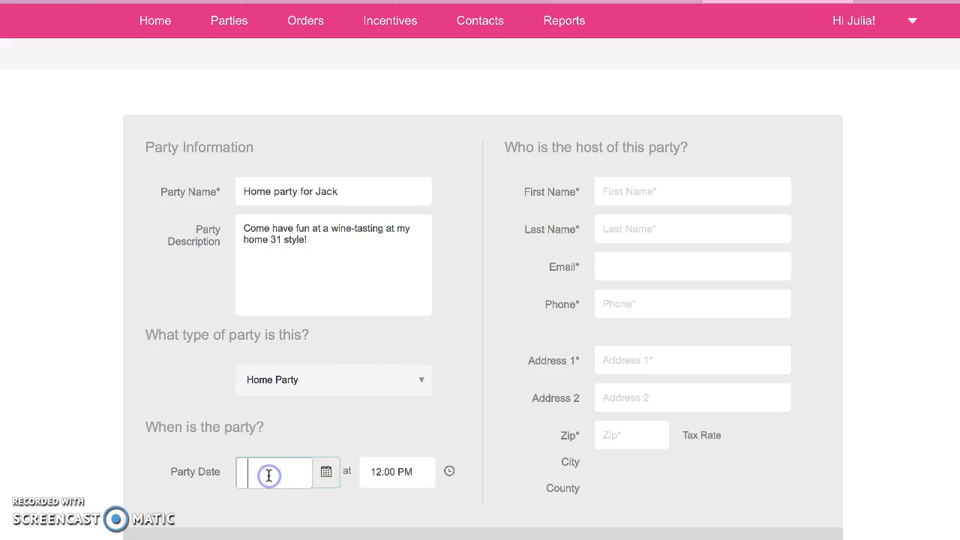
click(315, 471)
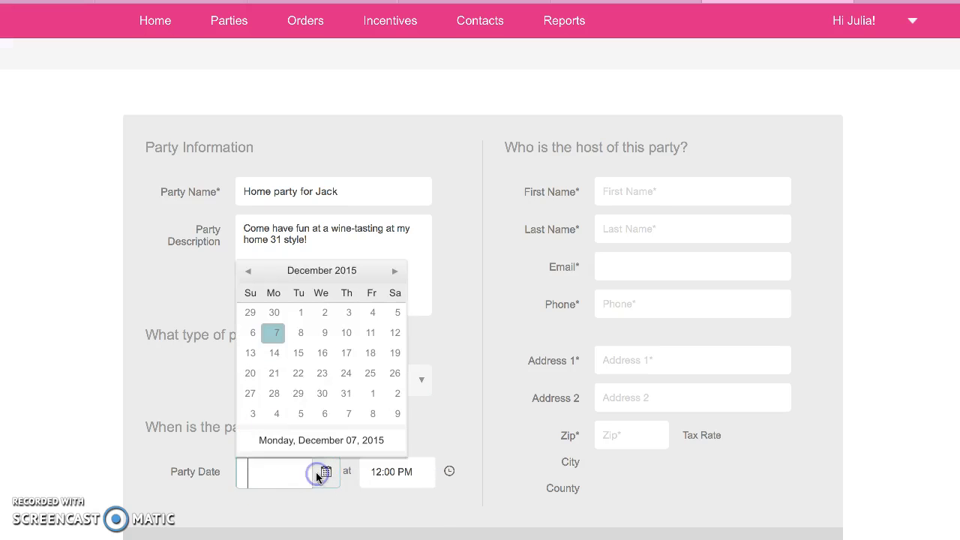
click(395, 272)
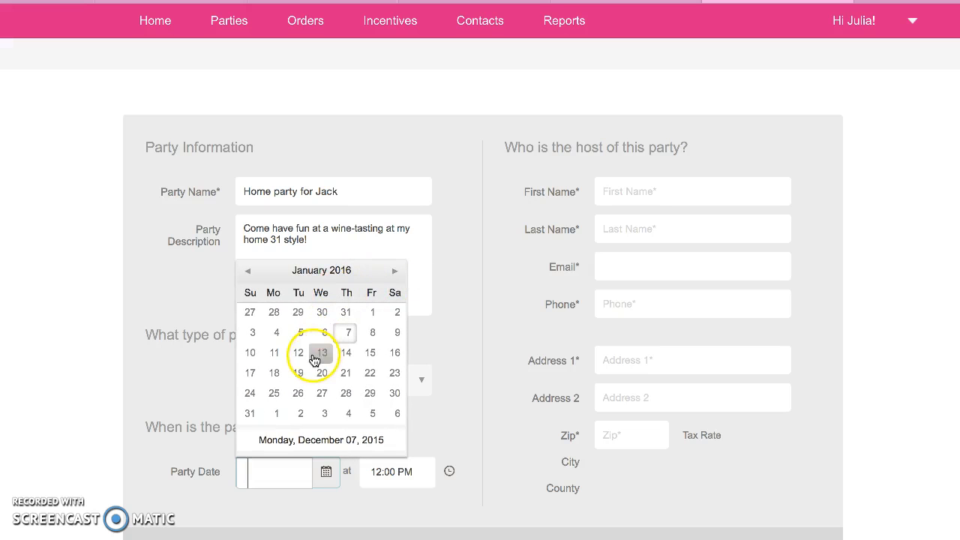
click(397, 315)
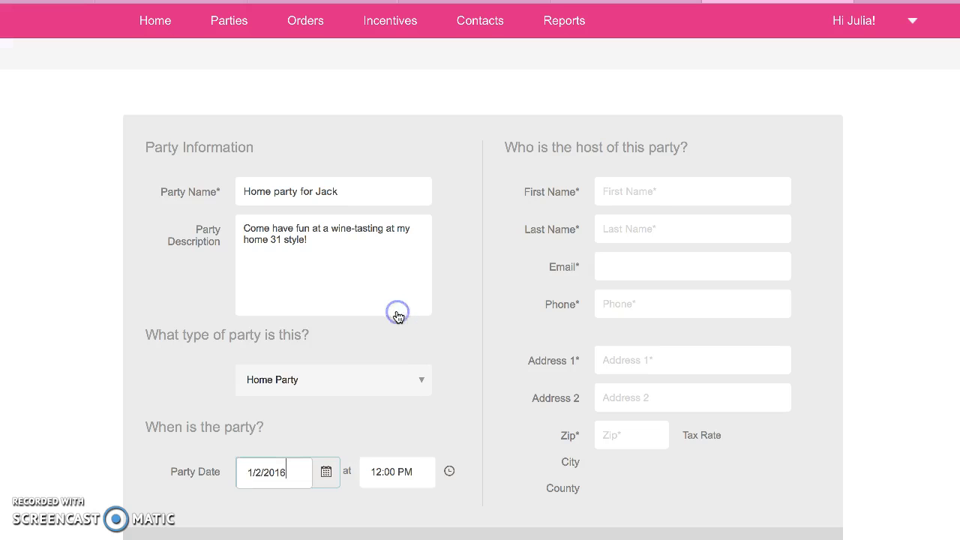
double_click(378, 470)
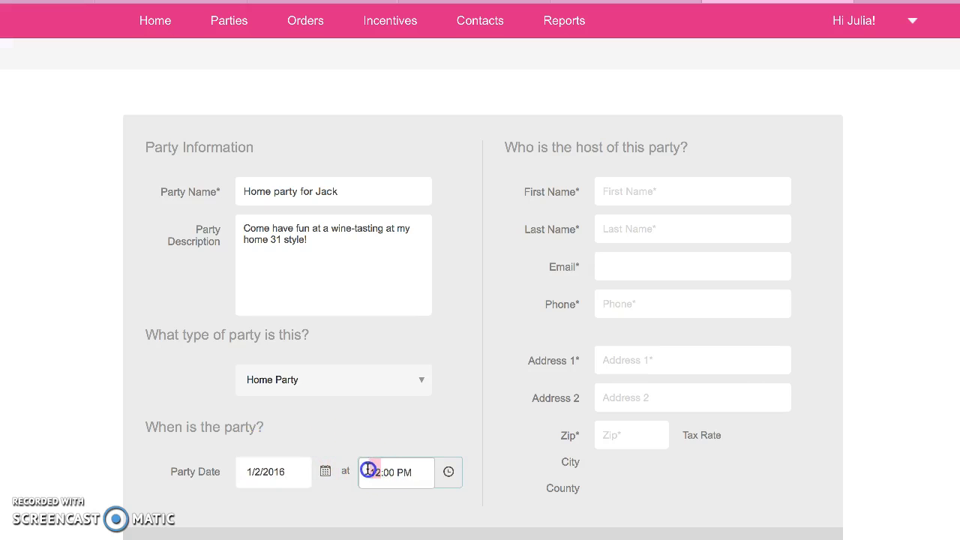
text(6)
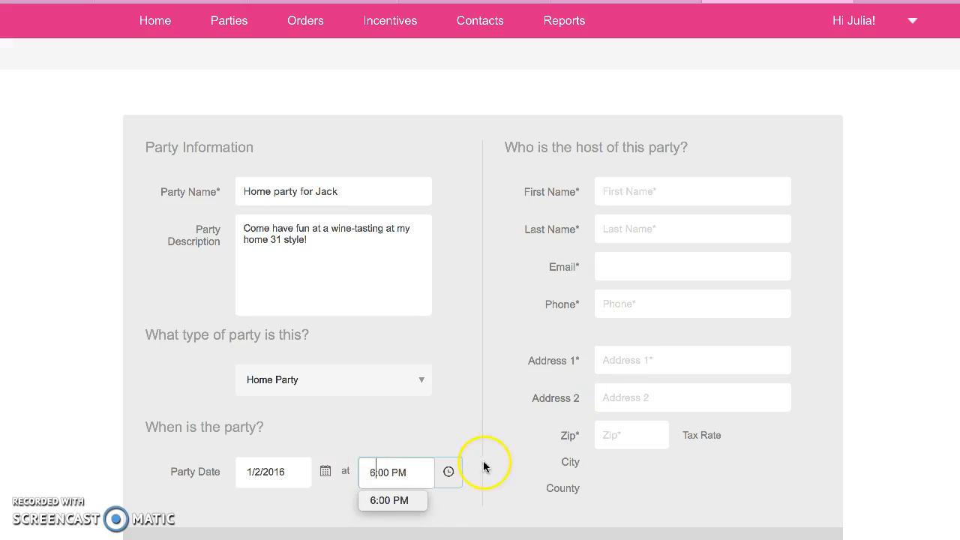
click(663, 189)
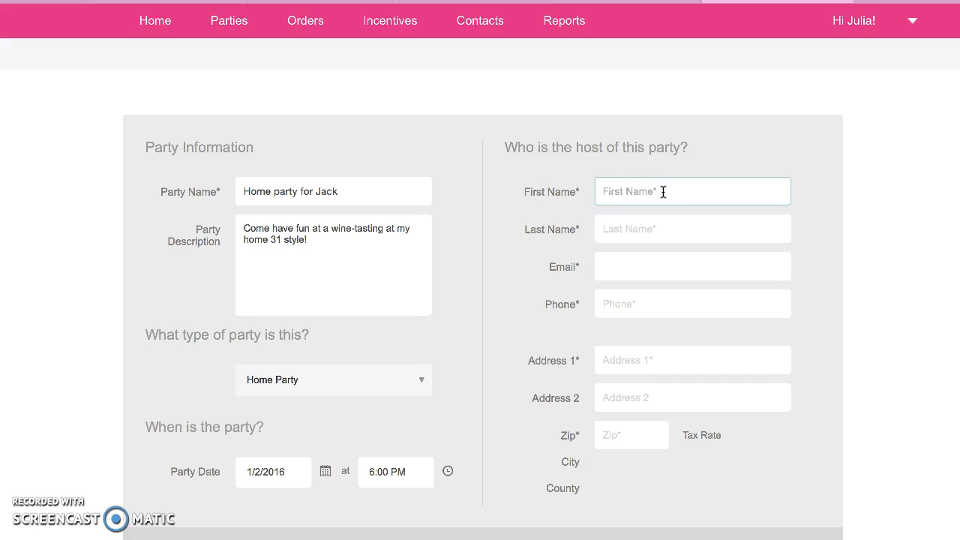
Step: Fill in the host's first and last name, pick the suggested e-mail, and enter the phone number
key(Tab)
key(Tab)
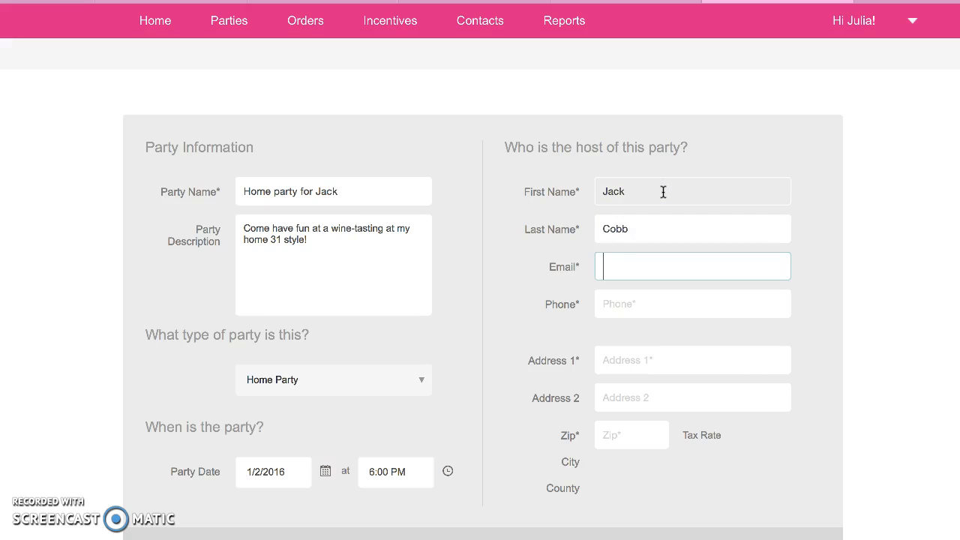
key(Down)
key(Tab)
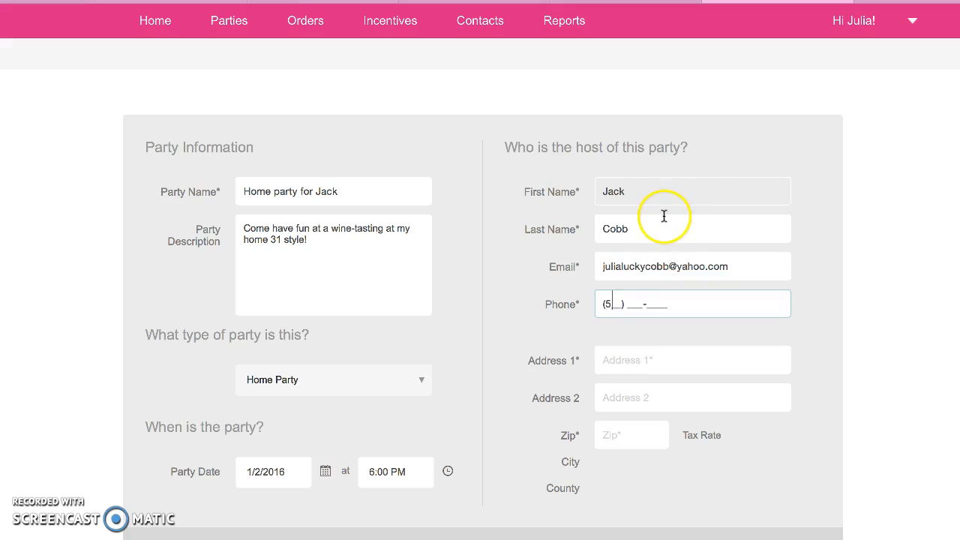
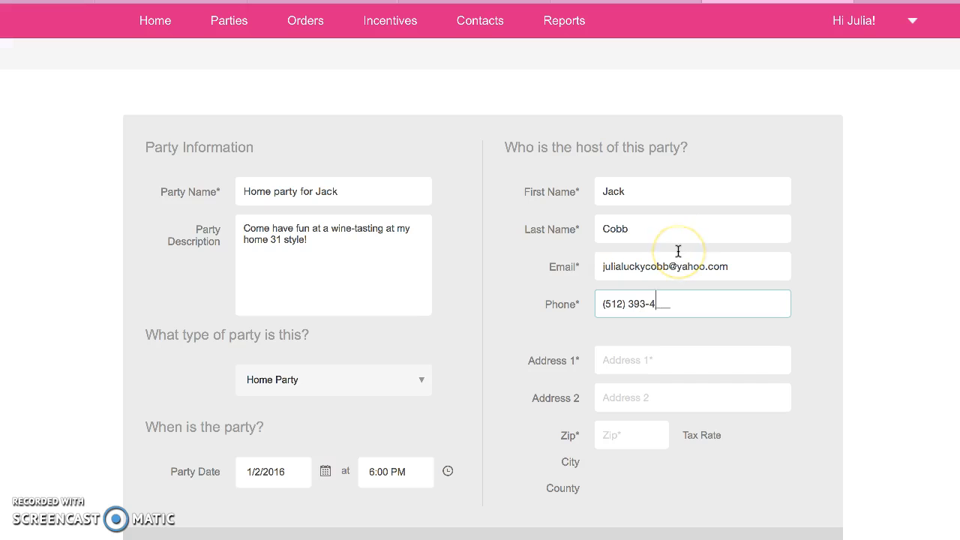
Step: Enter the host's street address and zip code, submitting the zip for tax lookup
click(651, 366)
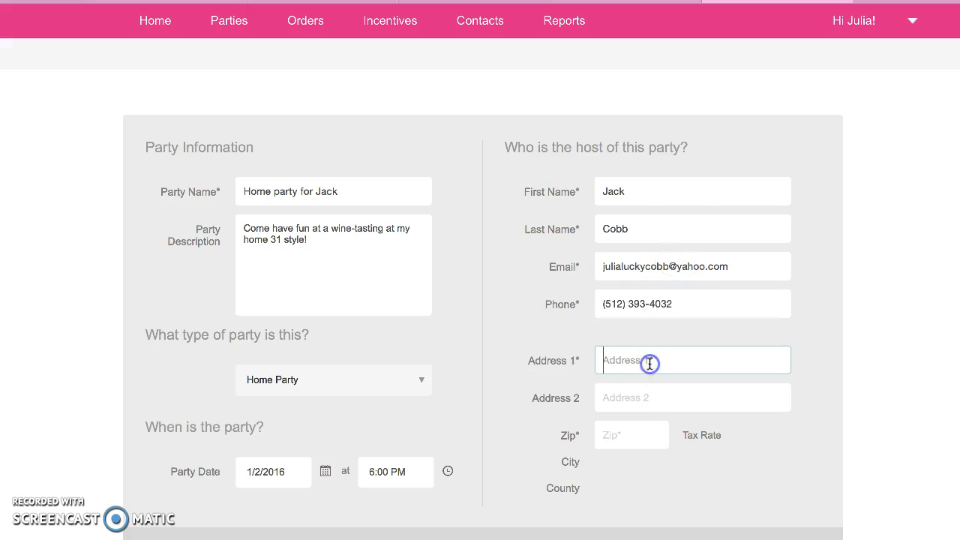
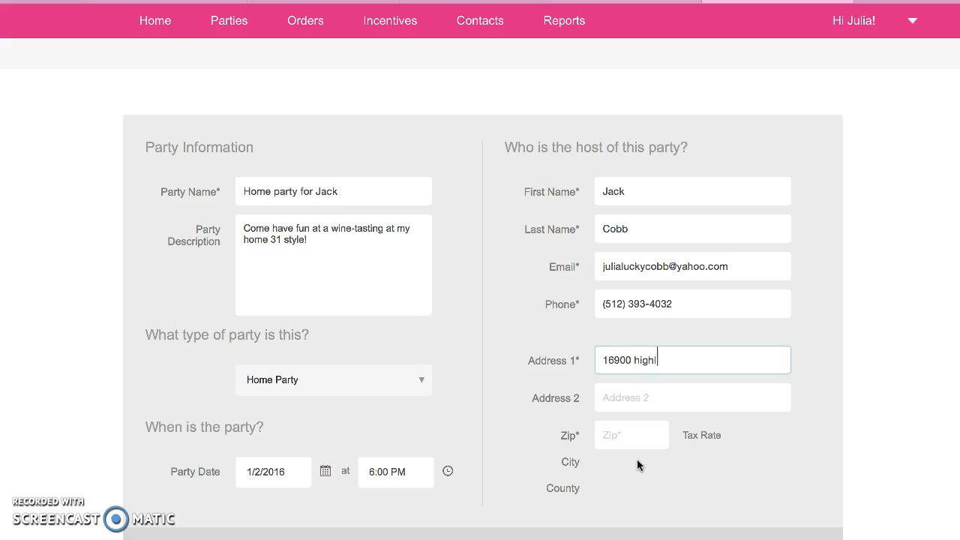
key(Tab)
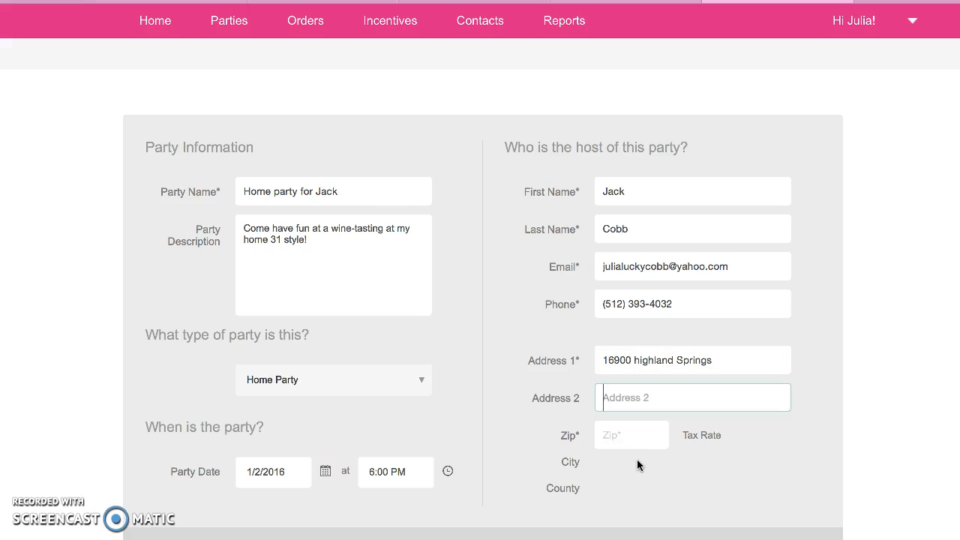
key(Tab)
text(6)
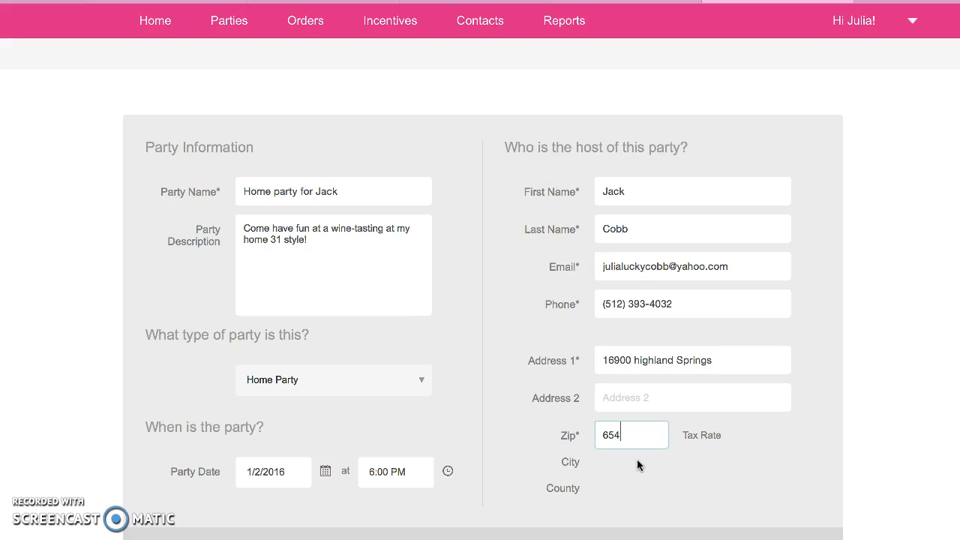
text(5459)
key(Tab)
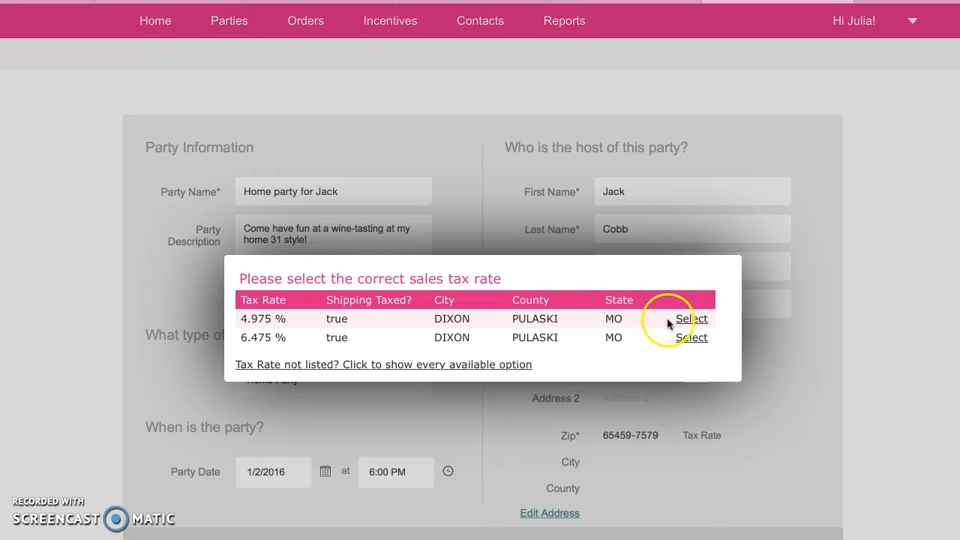
Step: Apply the 4.975% sales tax rate and keep the newly entered host contact
click(691, 319)
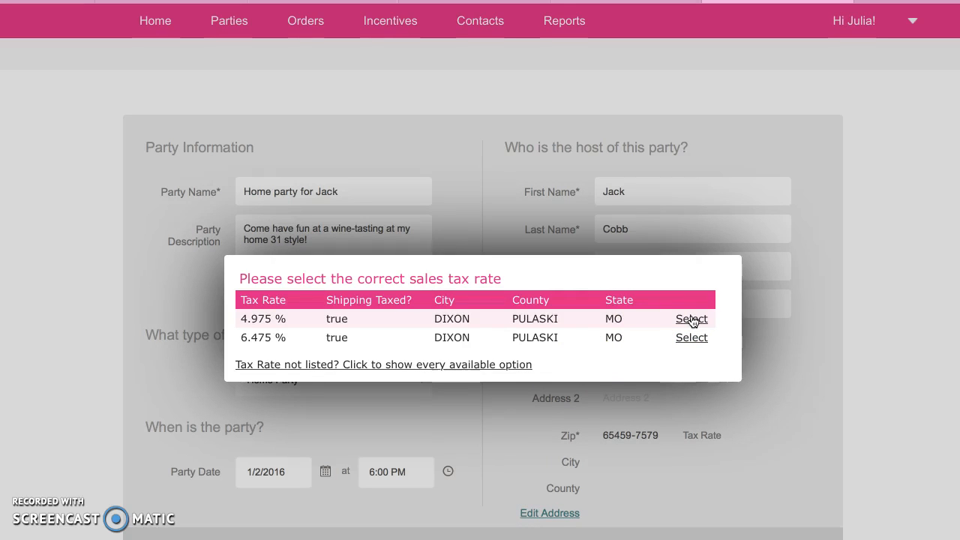
click(692, 319)
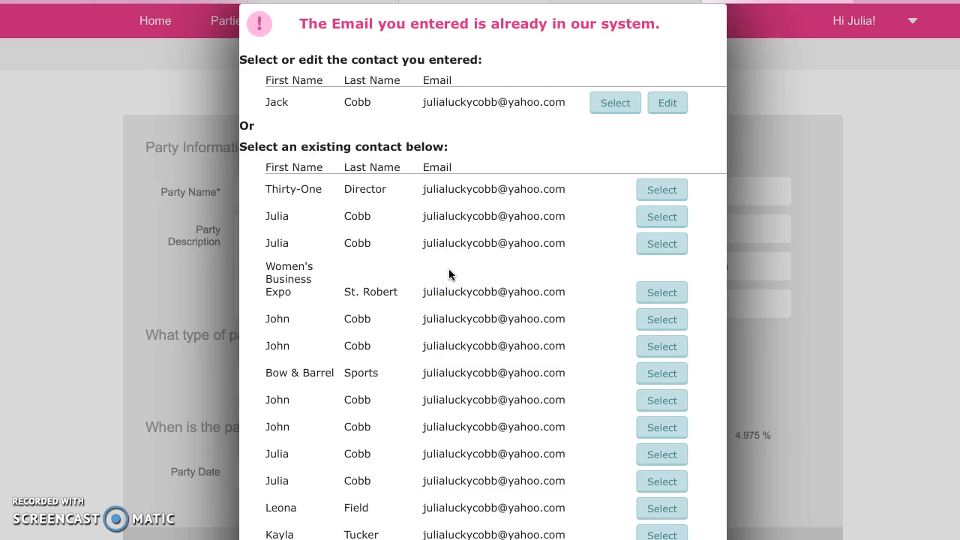
click(616, 105)
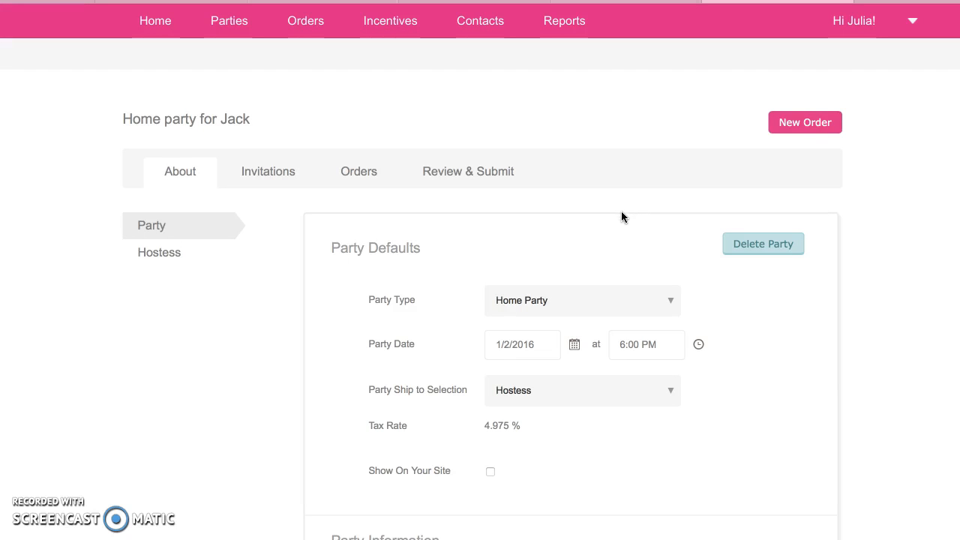
Step: Set Party Ship to Selection to Consultant and turn on Show On Your Site
scroll(620, 213, down, 3)
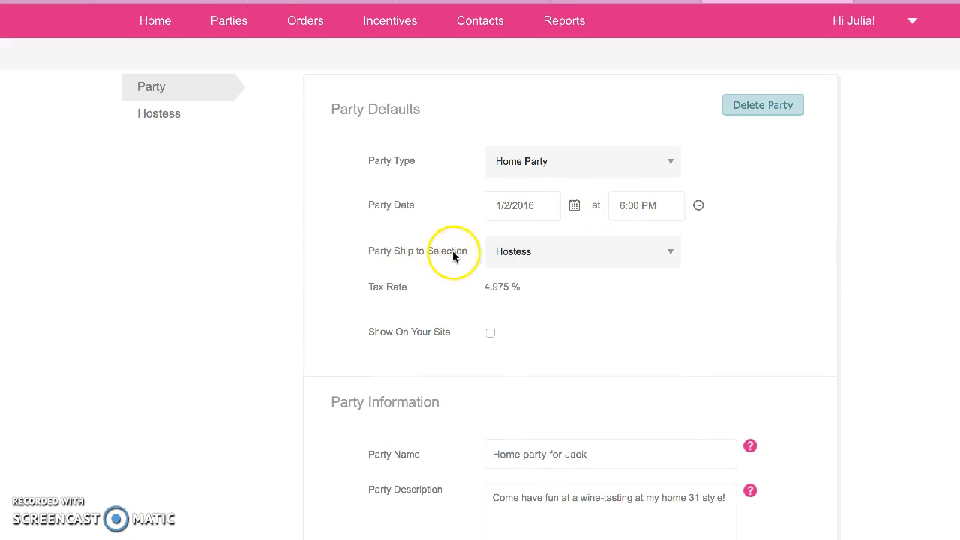
click(509, 253)
click(519, 334)
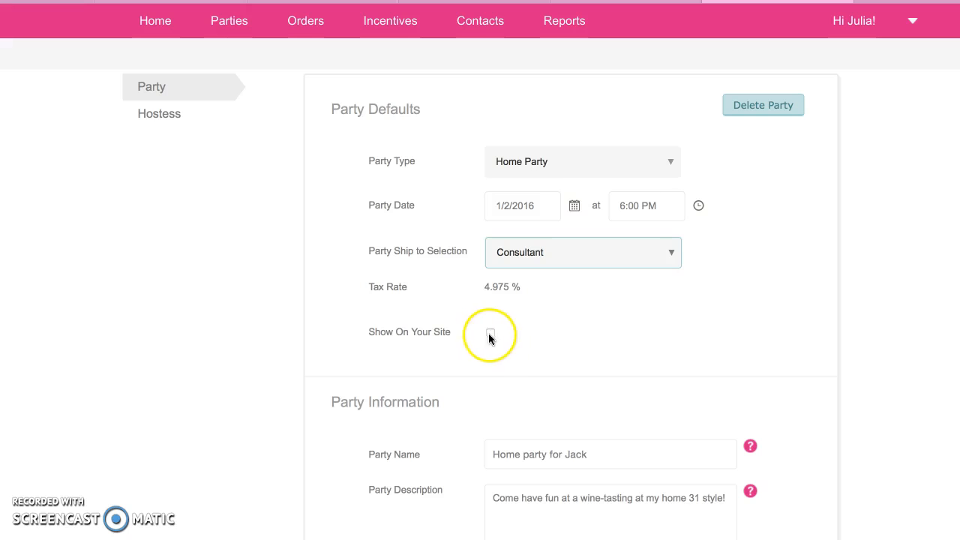
click(503, 251)
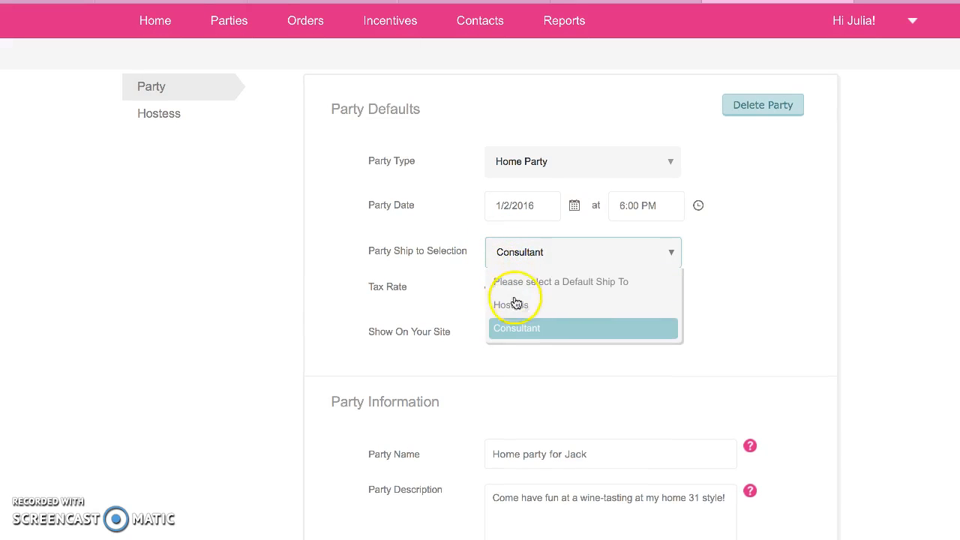
click(515, 305)
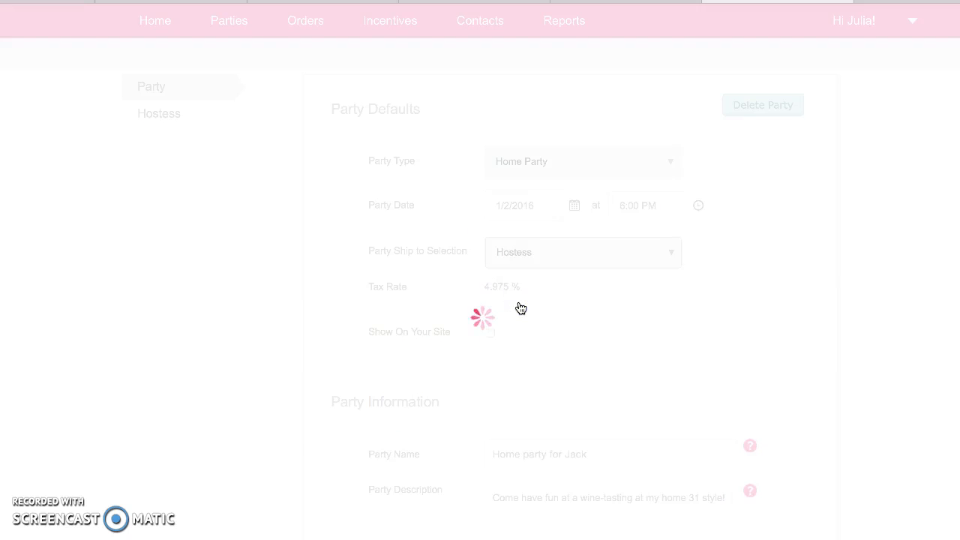
click(517, 280)
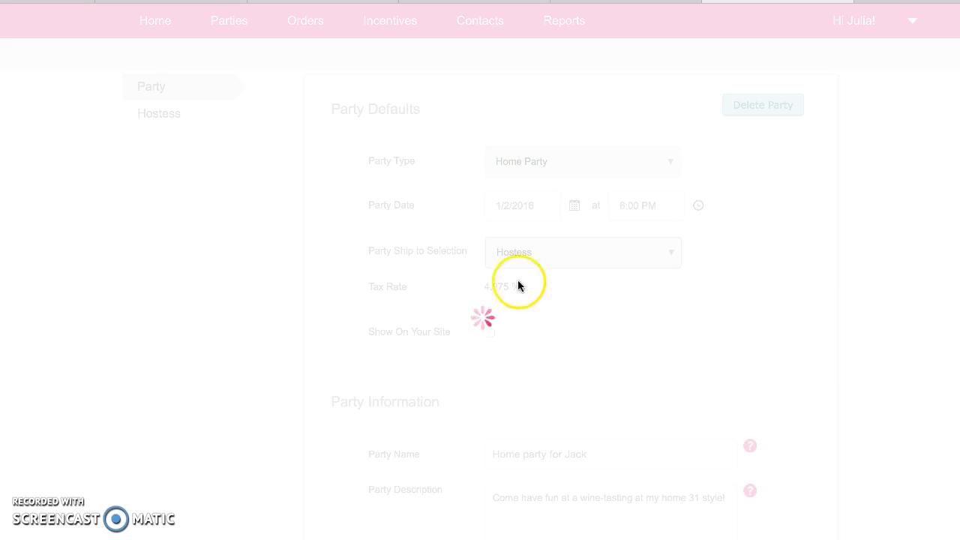
click(517, 255)
click(525, 332)
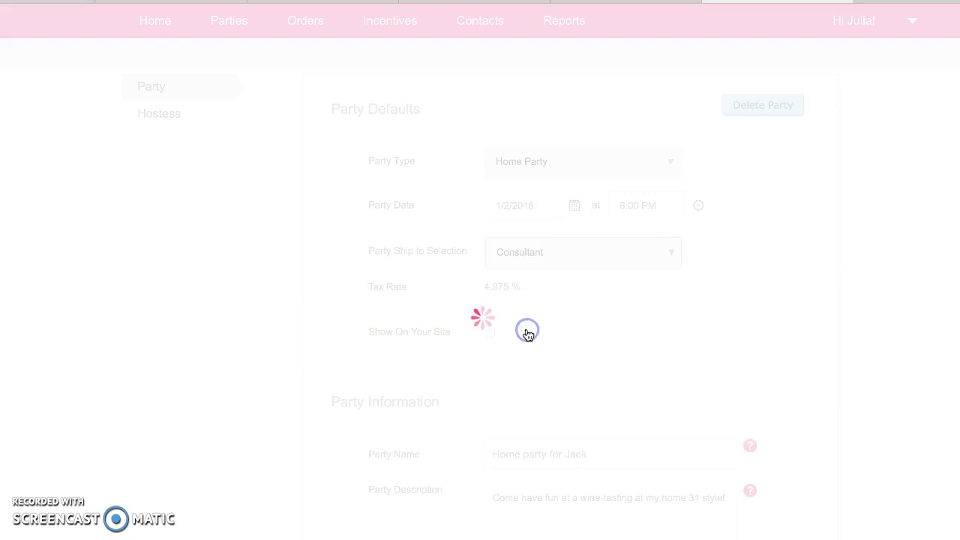
click(490, 333)
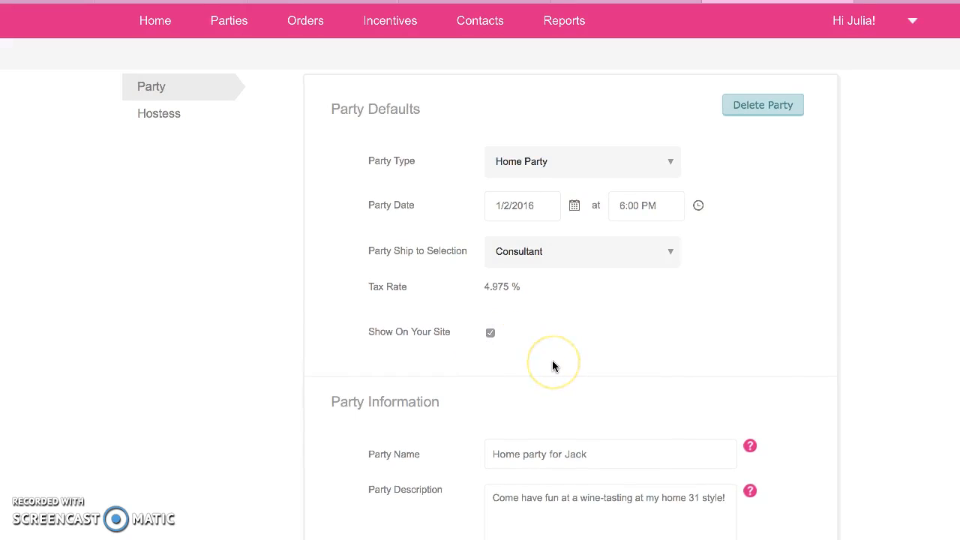
scroll(552, 364, down, 3)
scroll(552, 366, down, 1)
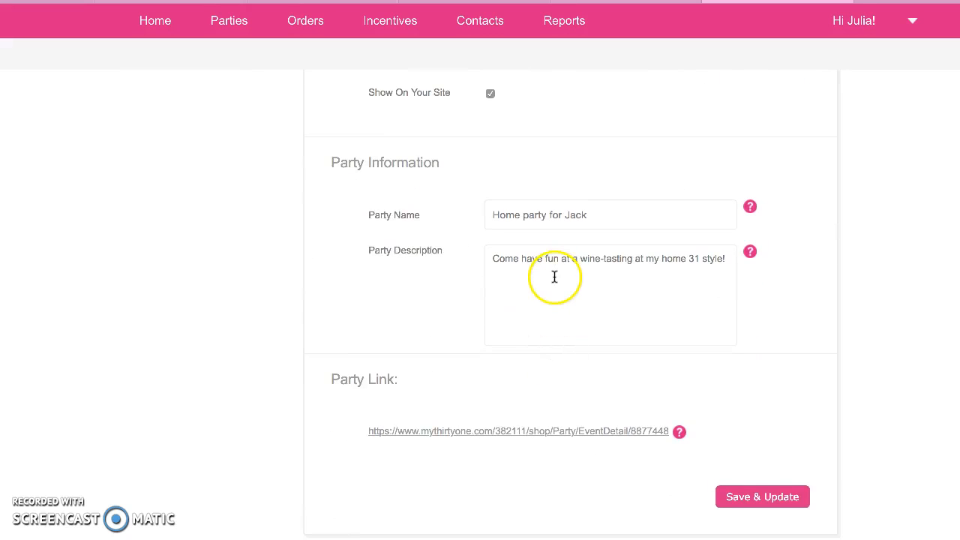
scroll(553, 277, down, 2)
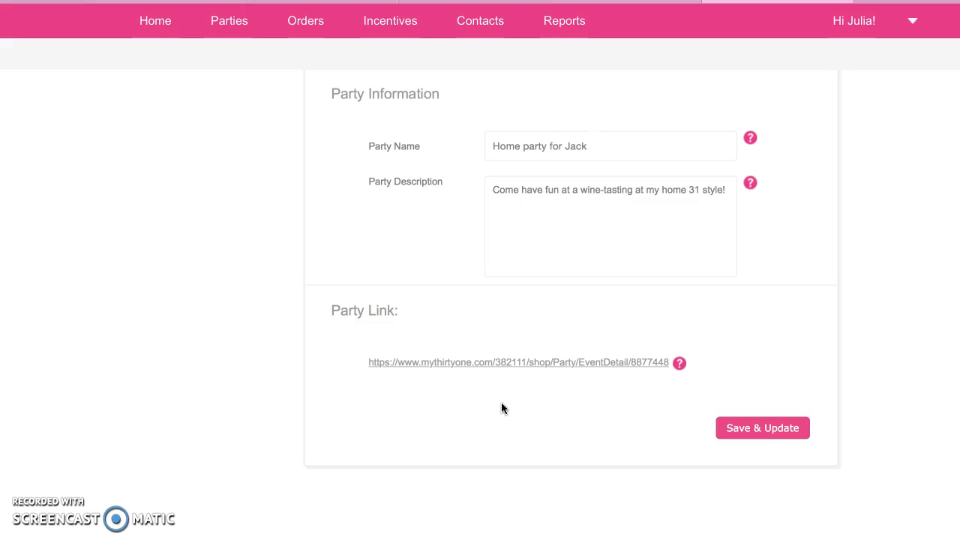
right_click(413, 365)
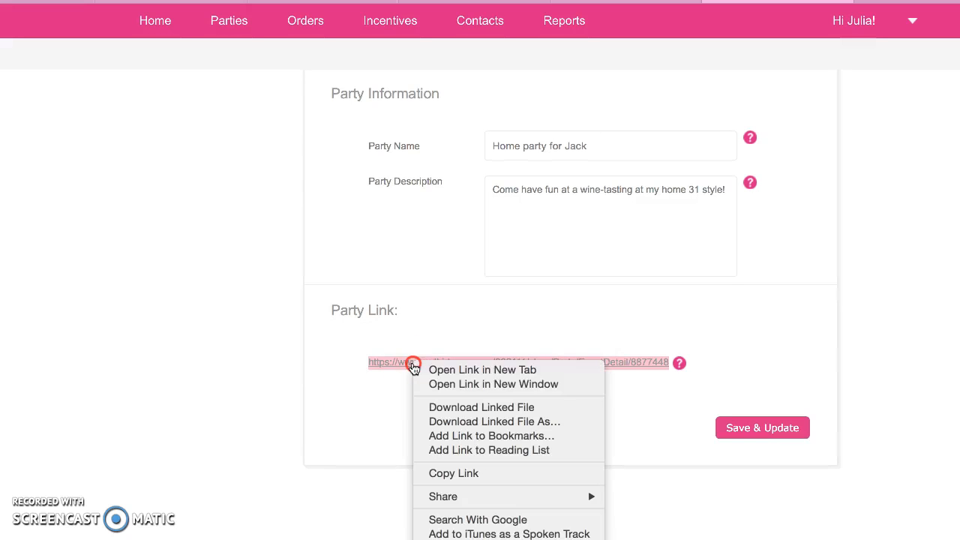
click(431, 475)
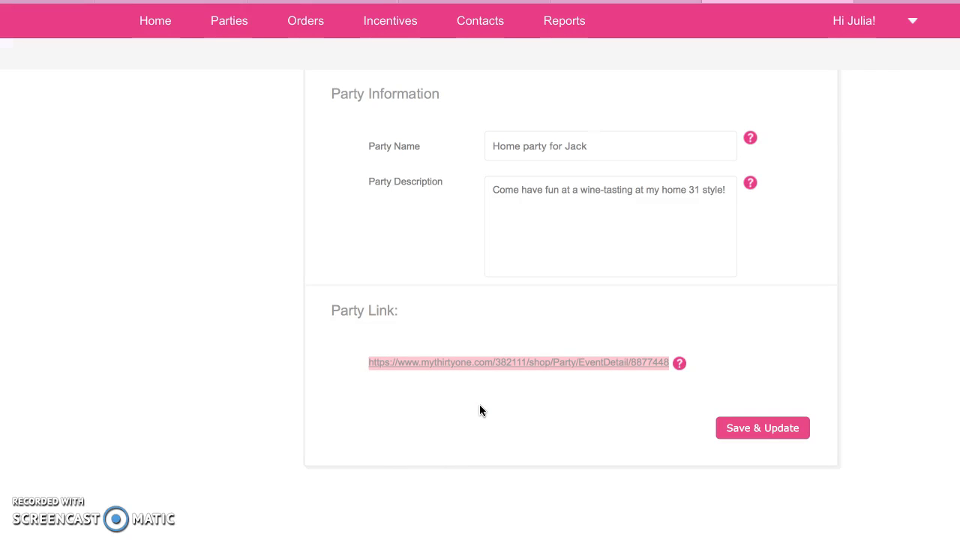
click(468, 363)
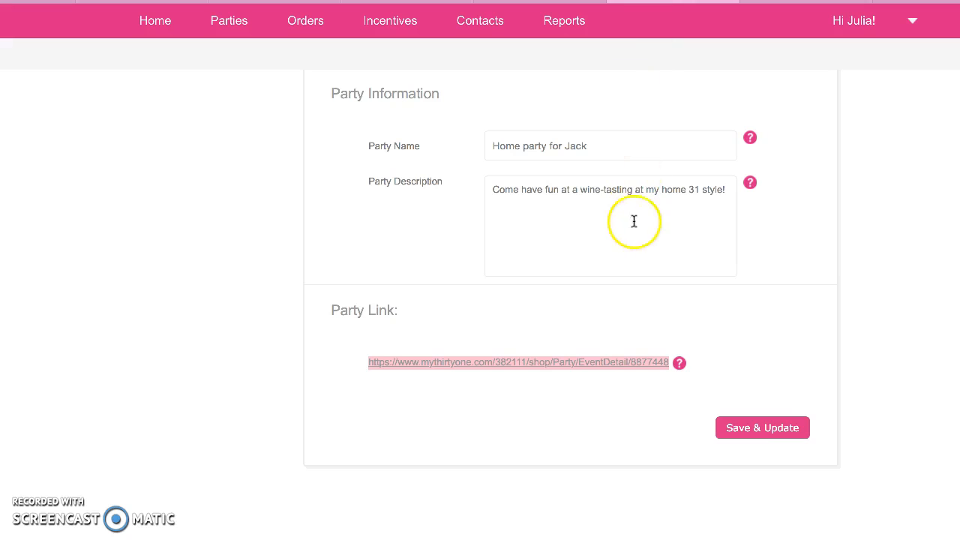
Step: Save & Update the party and continue past the ship-to tax recalculation warning
click(764, 430)
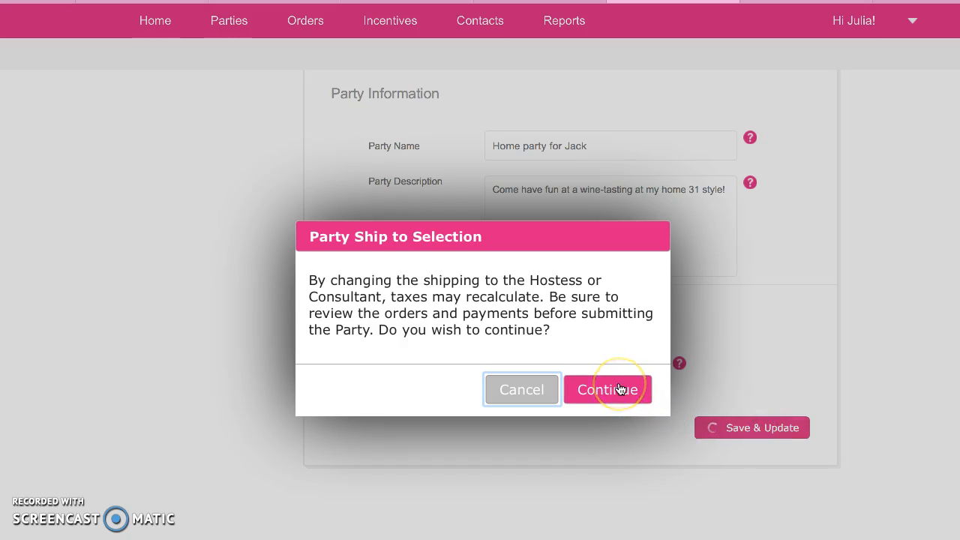
click(619, 388)
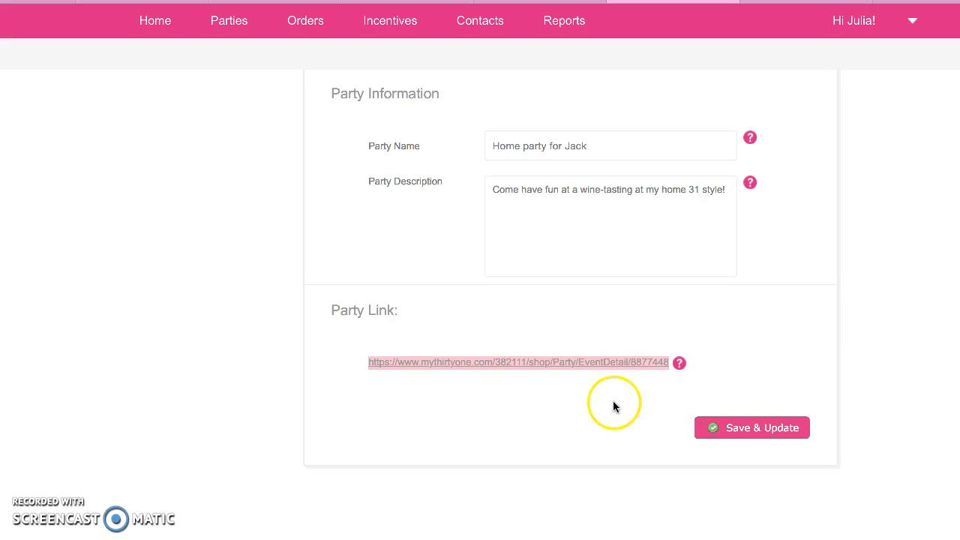
scroll(602, 501, up, 6)
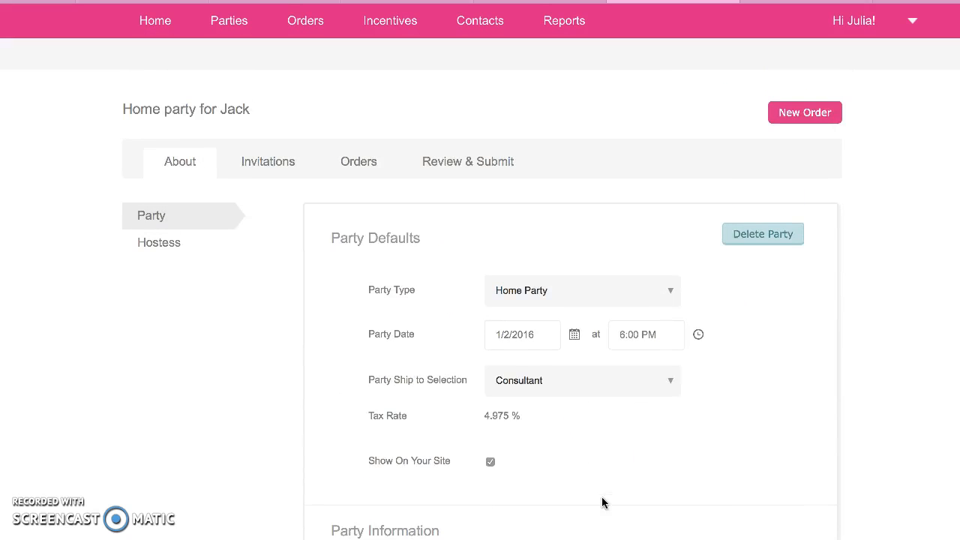
Step: In the party's hostess details, turn on 'Show hostess address to customers?'
click(154, 247)
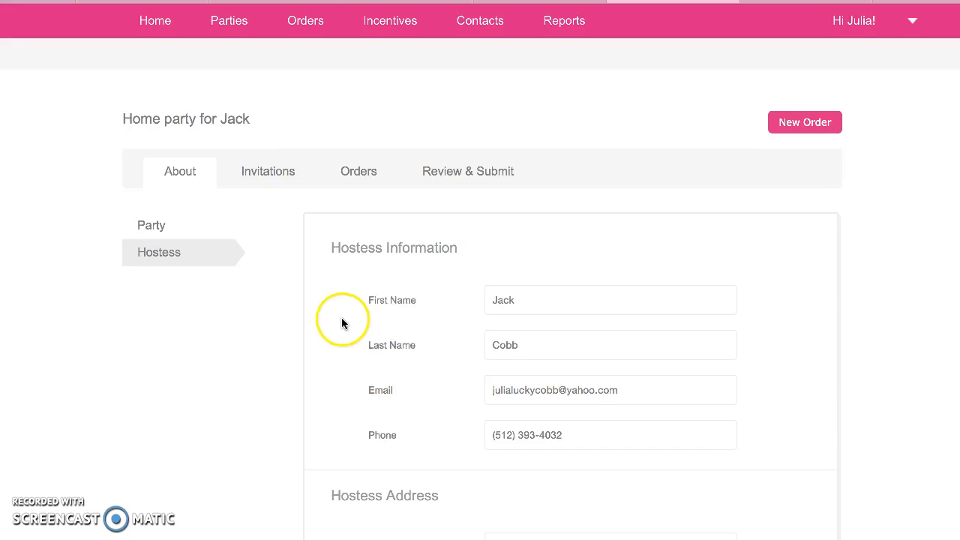
scroll(408, 327, down, 3)
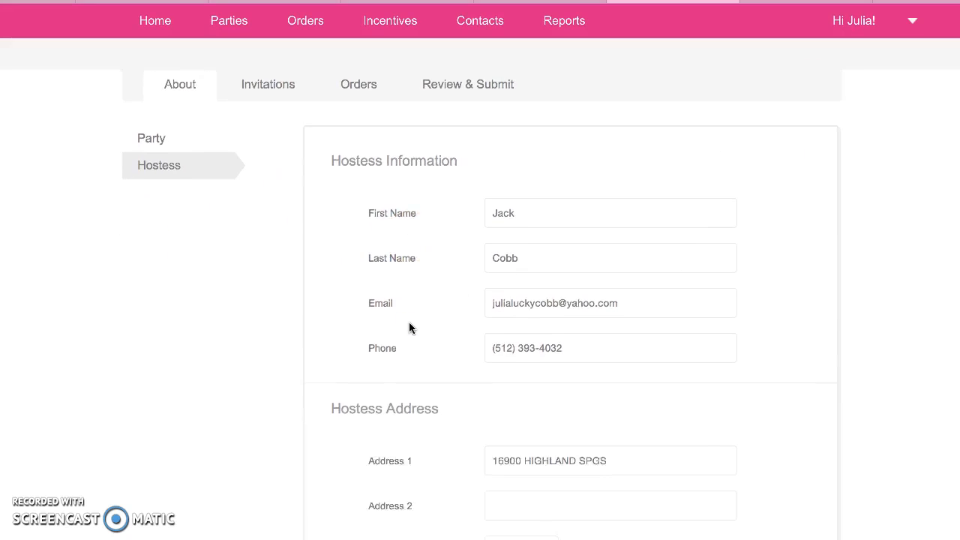
scroll(409, 326, down, 2)
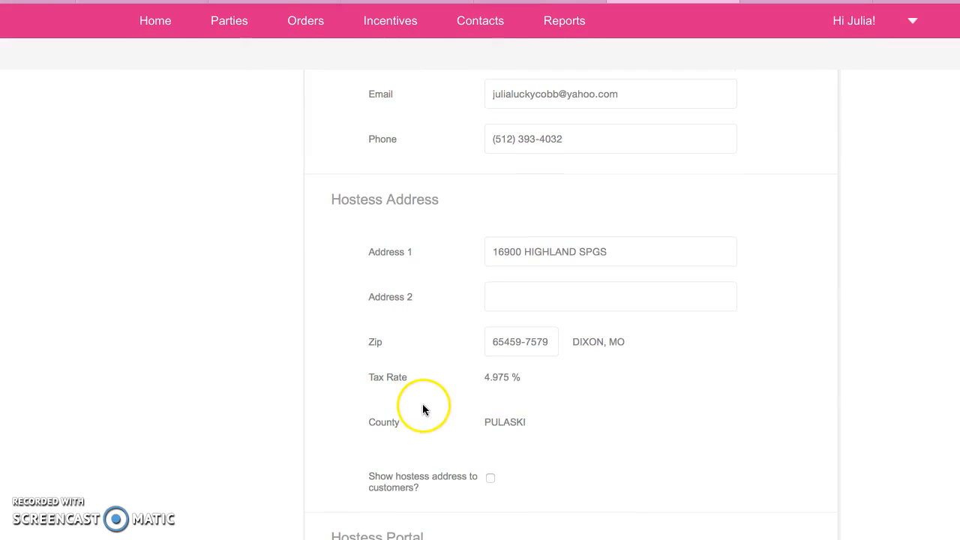
click(491, 479)
Step: Send the hostess her Hostess Portal login details
scroll(559, 491, down, 2)
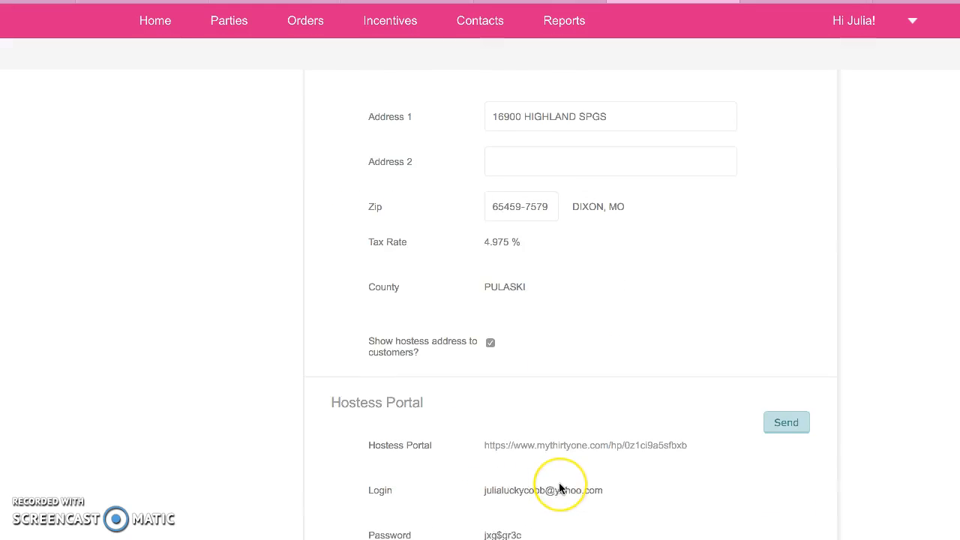
scroll(559, 488, down, 1)
click(581, 532)
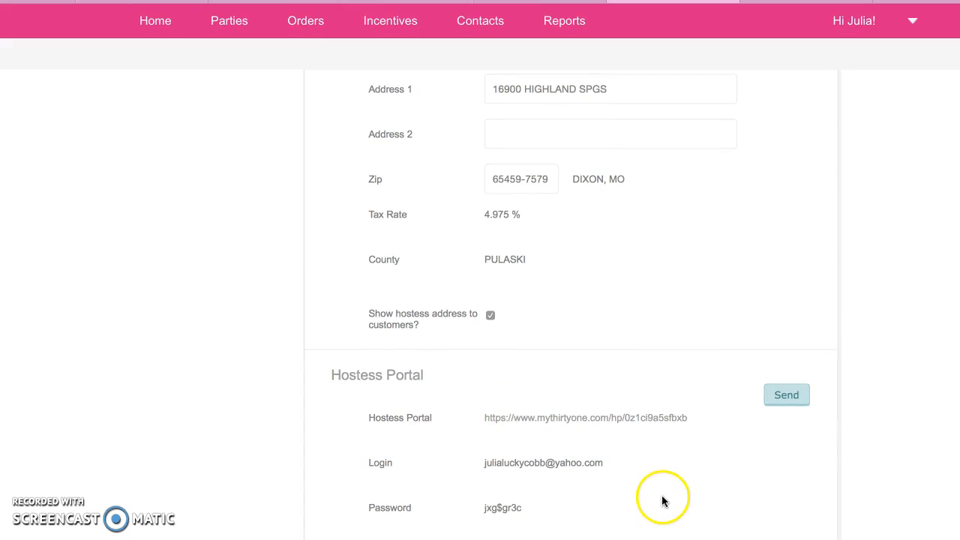
click(780, 400)
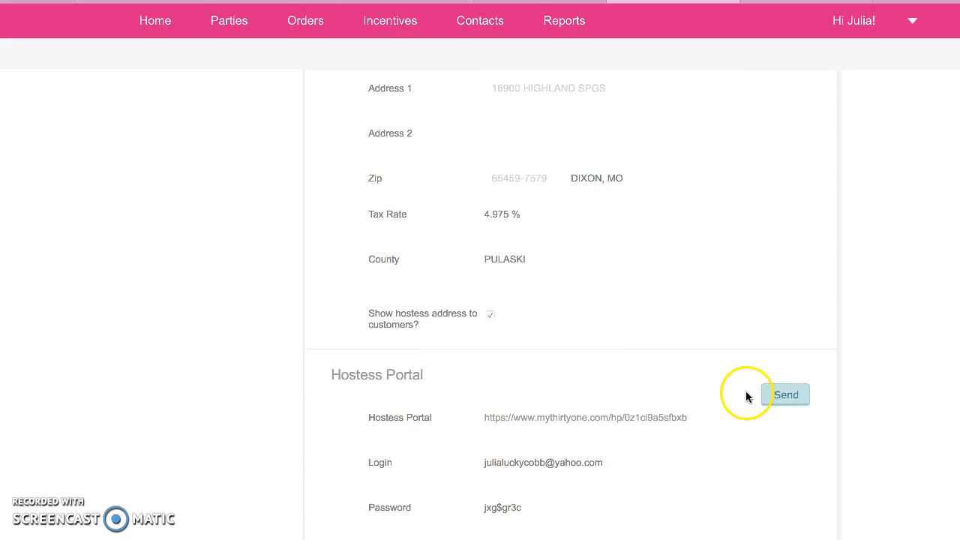
Step: Check the public page for Home party for Jack in its tab, then open the party's Invitations
click(806, 1)
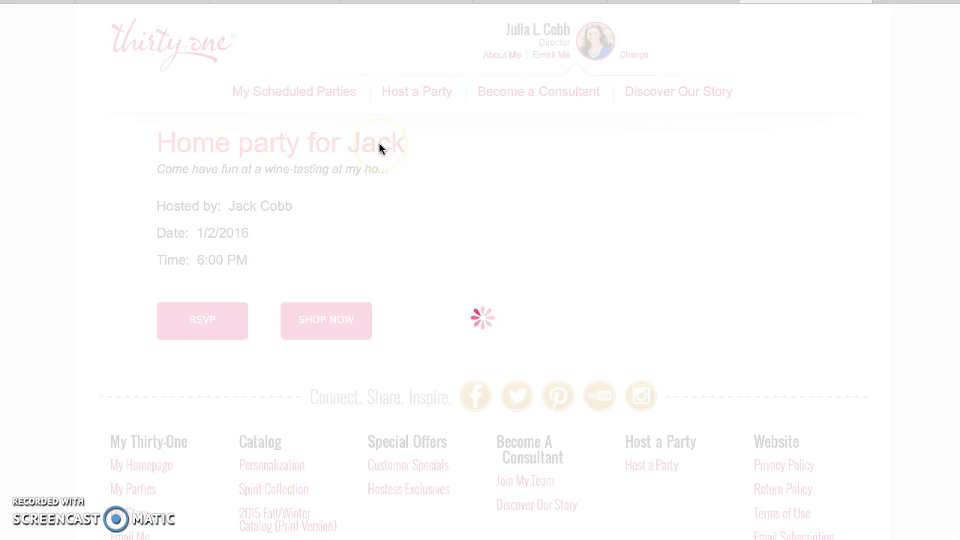
click(377, 169)
click(750, 5)
scroll(711, 314, up, 6)
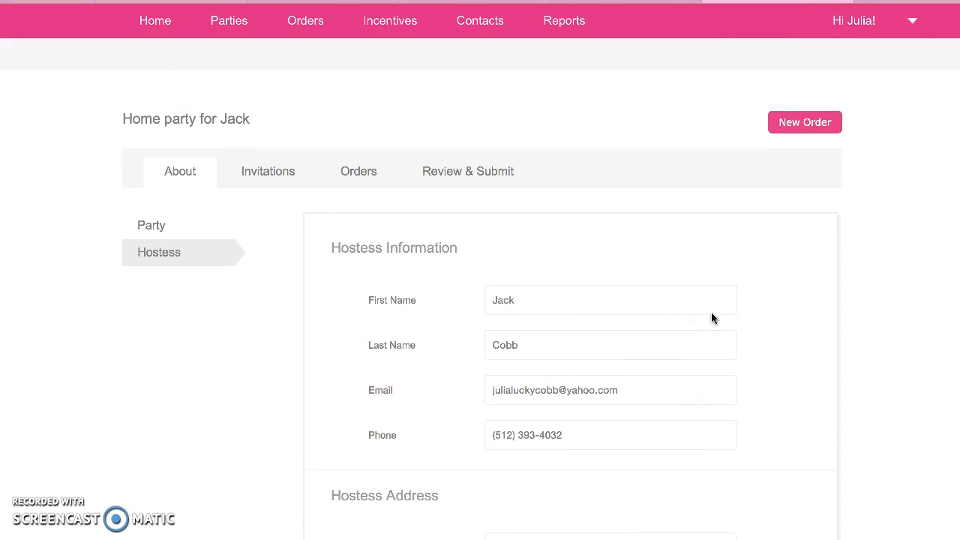
click(257, 171)
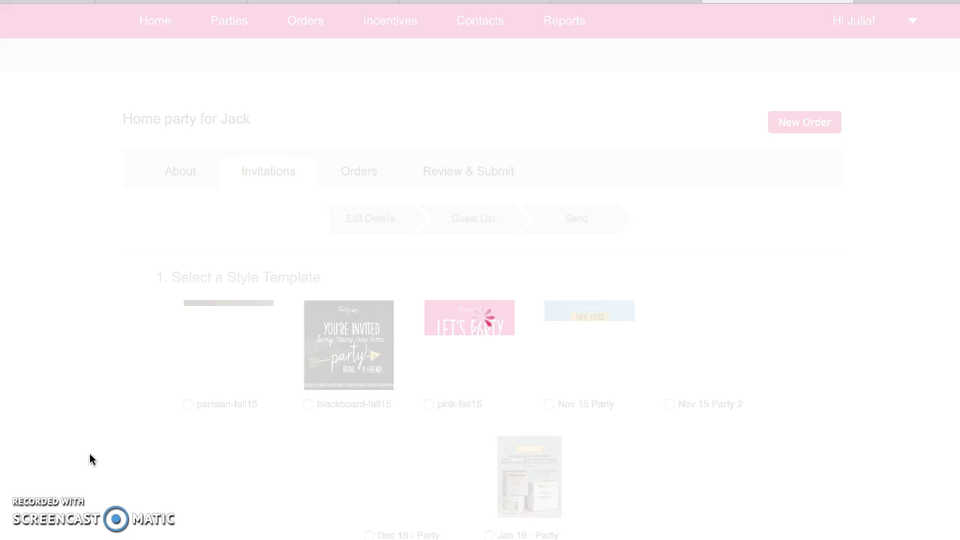
Step: Pick the Jan 16 - Party invitation template and scroll through the party details form
click(204, 417)
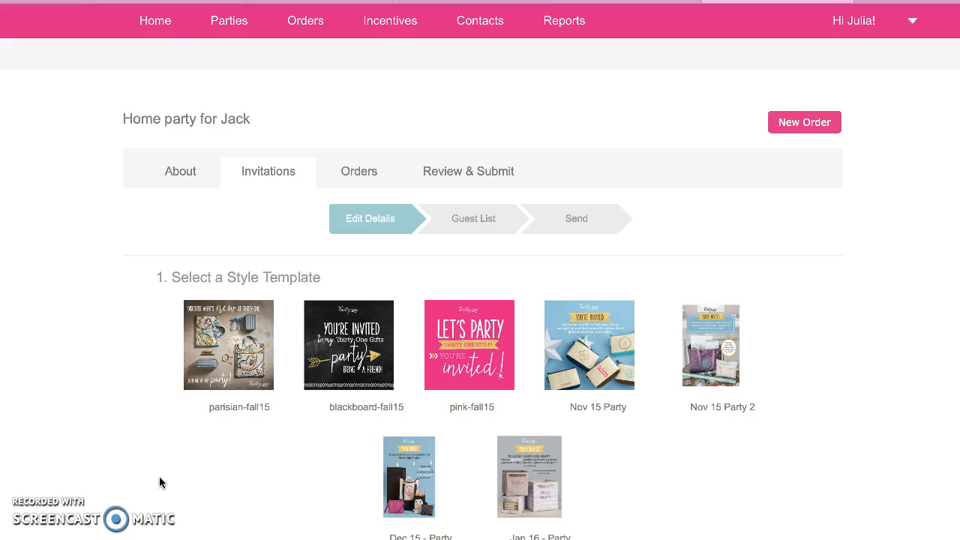
scroll(159, 482, down, 3)
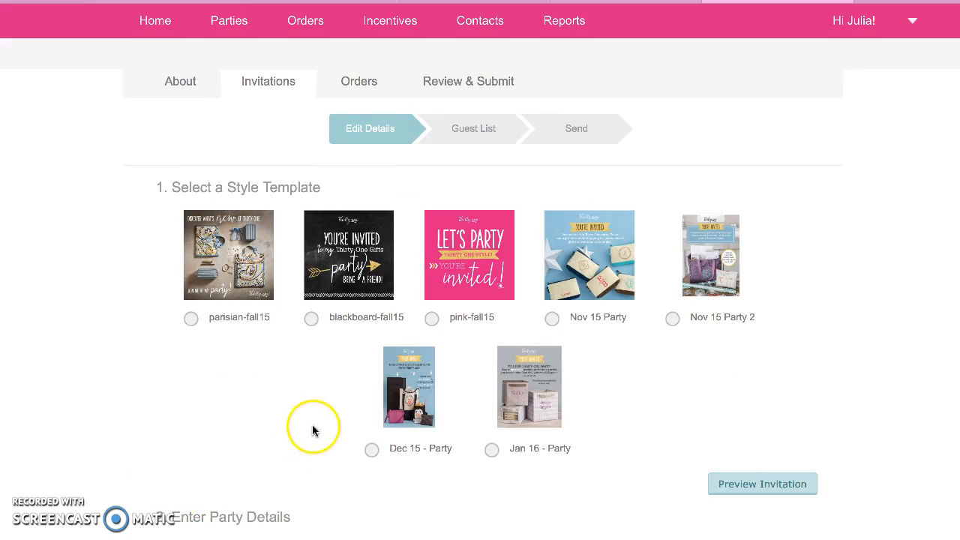
click(491, 449)
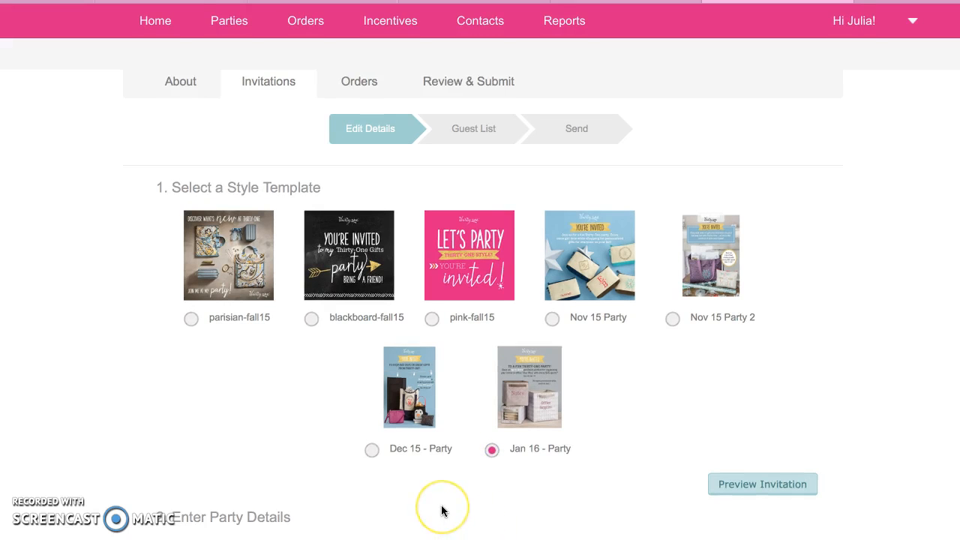
scroll(441, 510, down, 2)
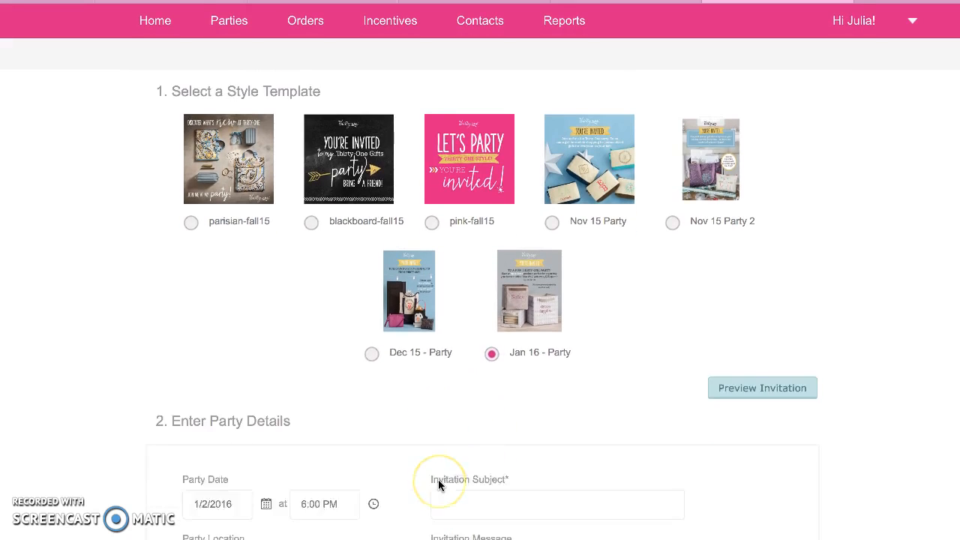
scroll(439, 485, down, 4)
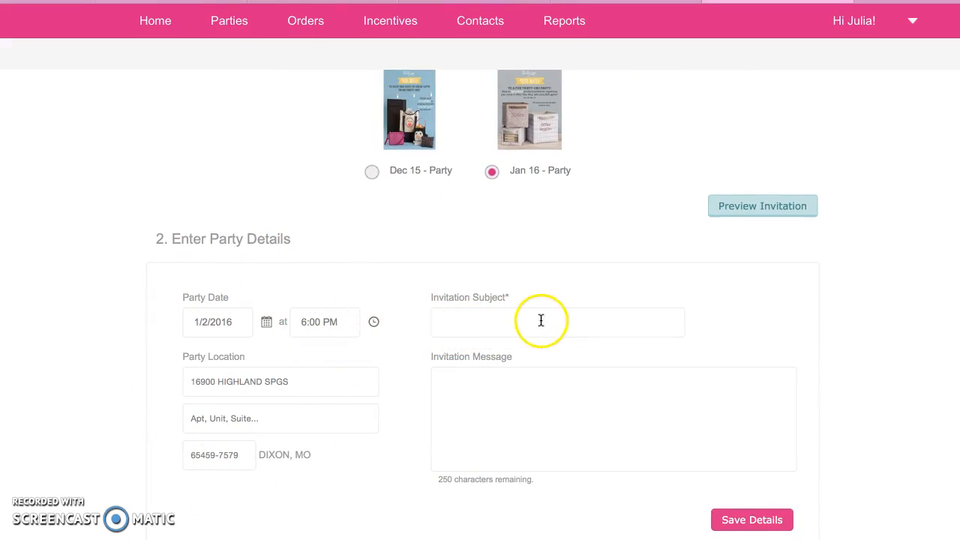
scroll(544, 388, down, 3)
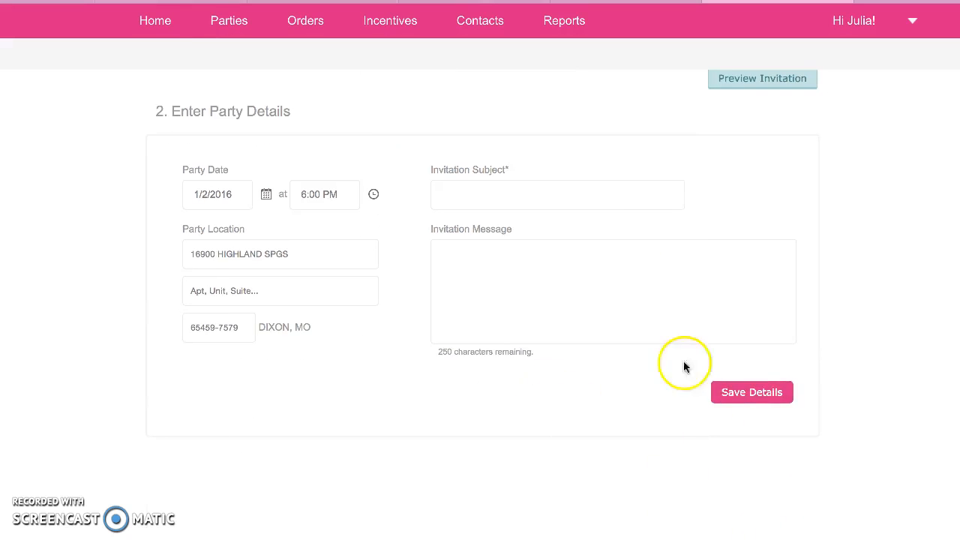
scroll(645, 222, up, 5)
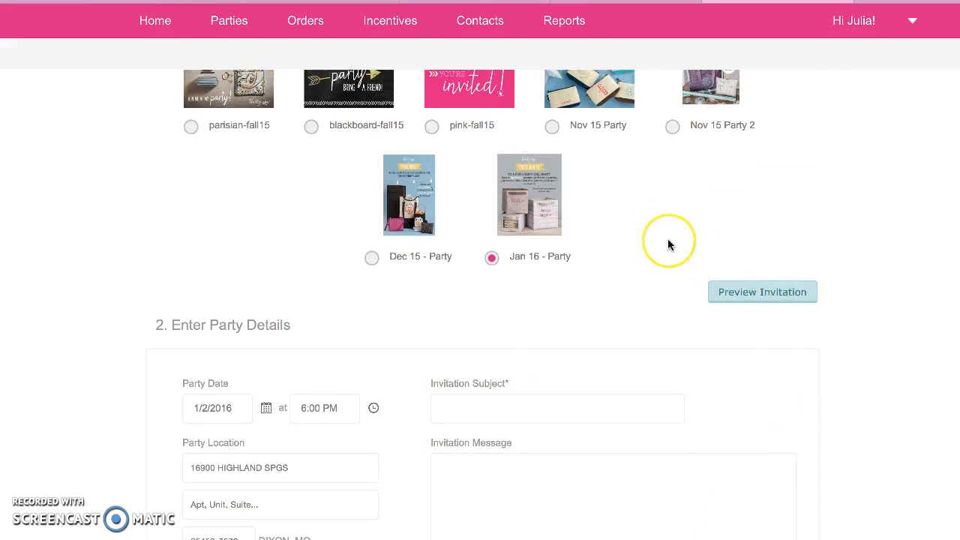
scroll(667, 238, up, 5)
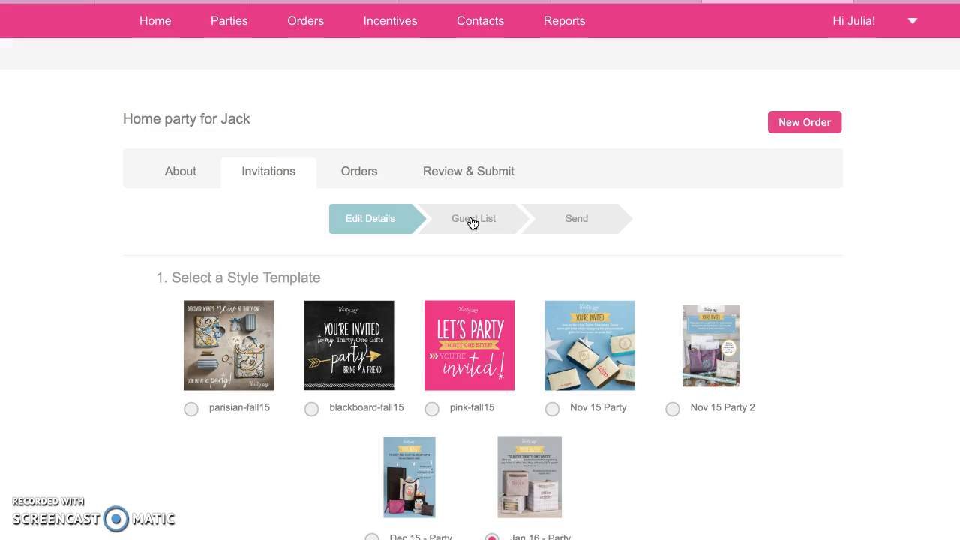
Step: Go to the party's Orders, leaving the invitation page without saving
click(367, 172)
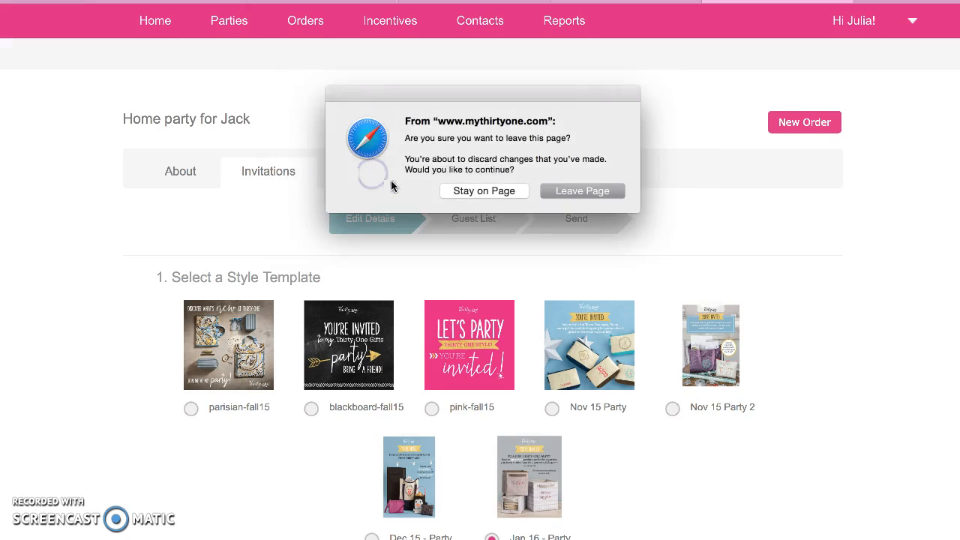
click(560, 190)
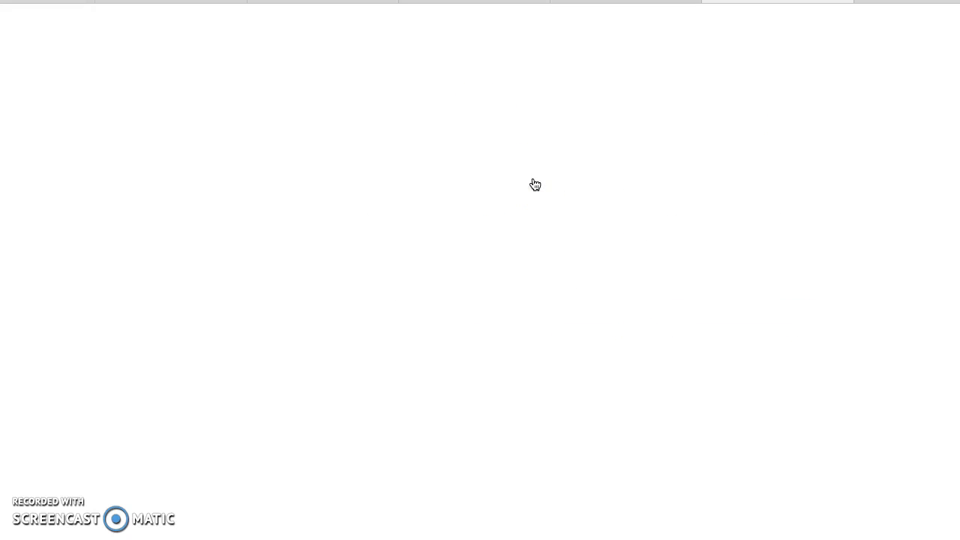
click(679, 304)
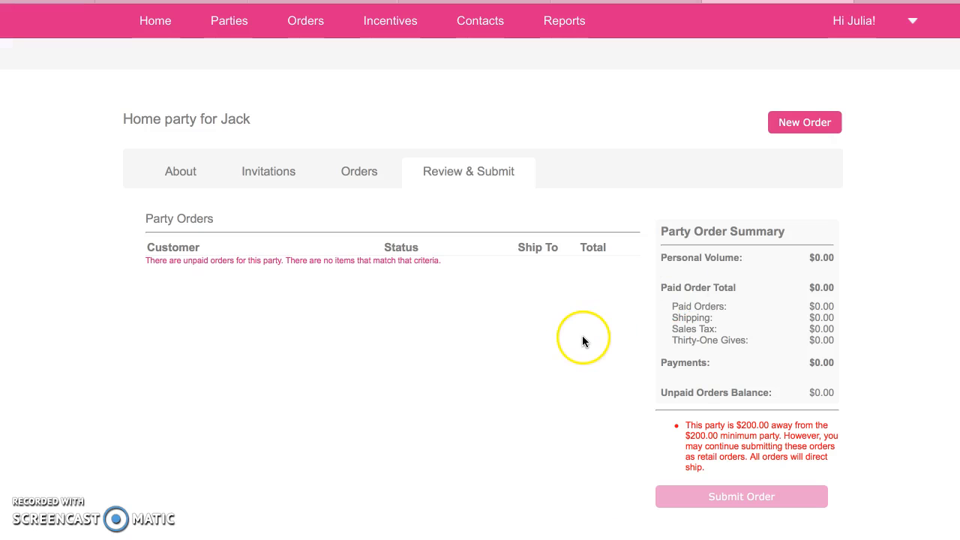
Step: Find Home party for Jack in the Parties > Open Parties list, then switch to the desktop Space
mouse_move(255, 27)
click(188, 54)
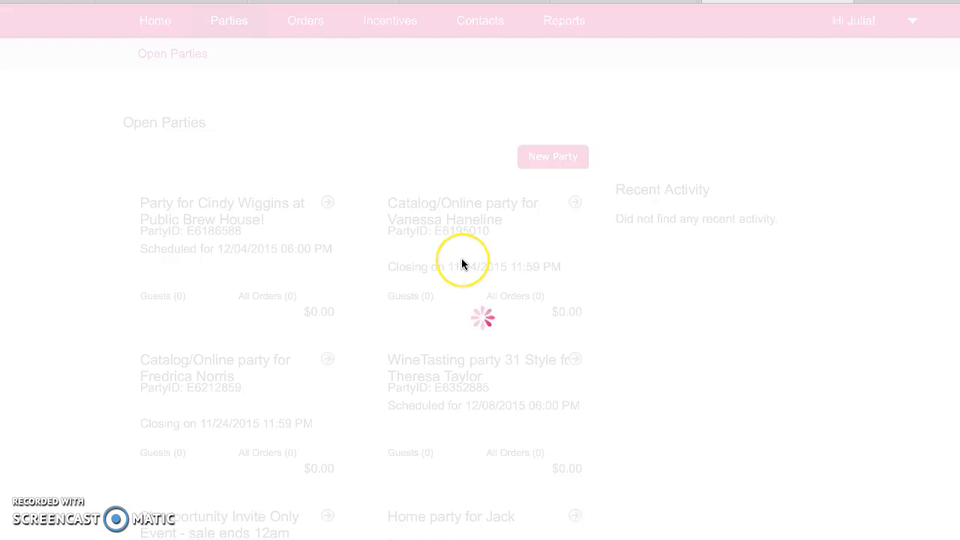
scroll(462, 264, down, 3)
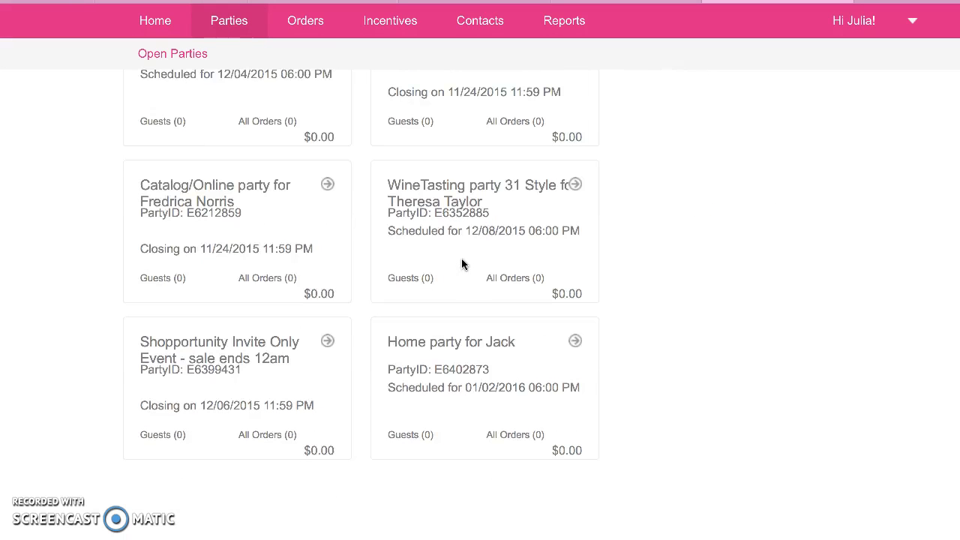
scroll(462, 264, up, 3)
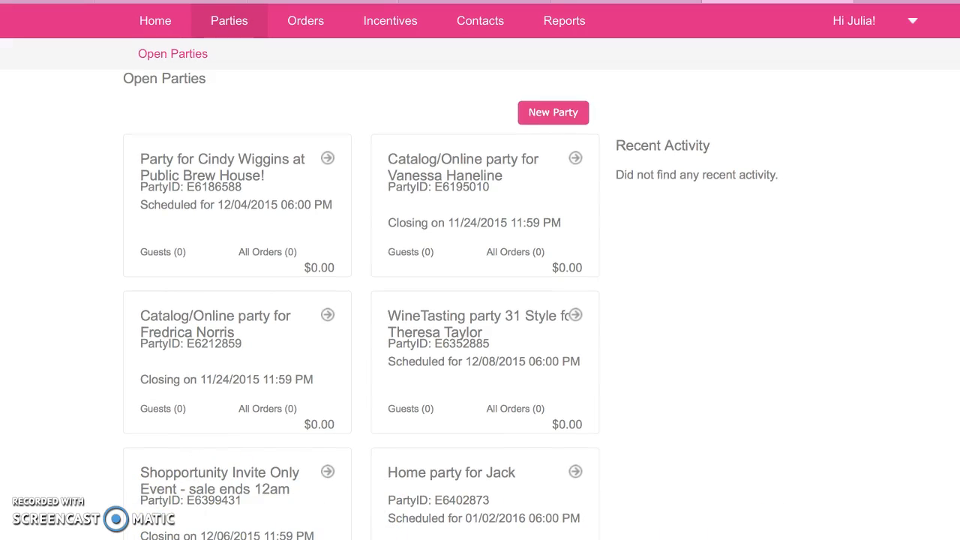
key(ctrl+Left)
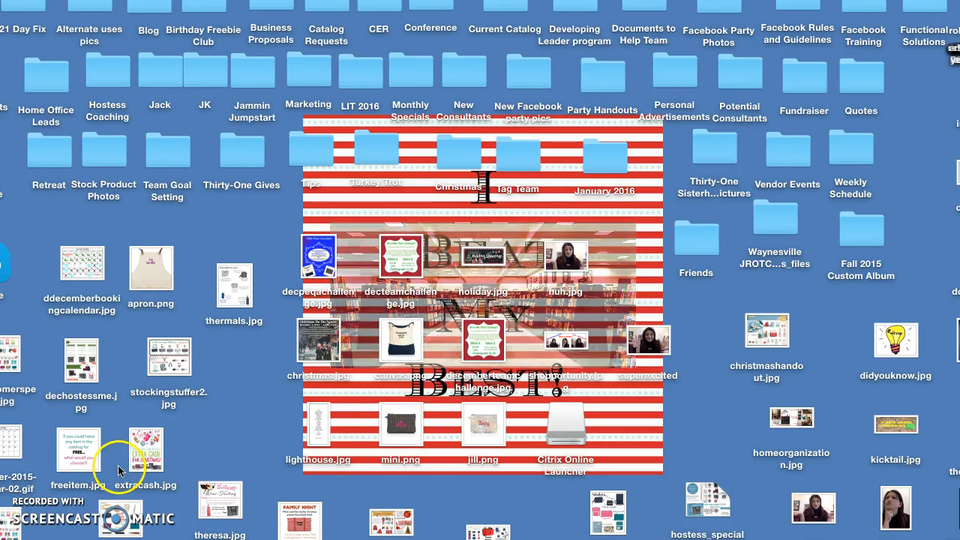